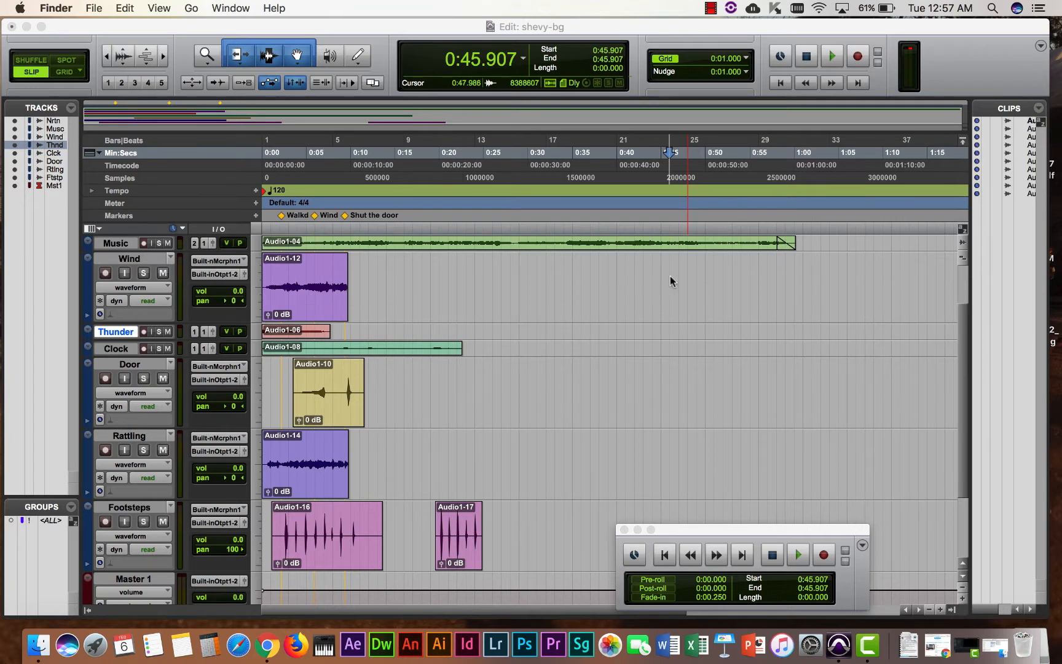
- Set the Wind track's height to mini and the Thunder track's height to medium
{"action": "scroll", "coordinate": [569, 263], "scroll_direction": "up", "scroll_amount": 2}
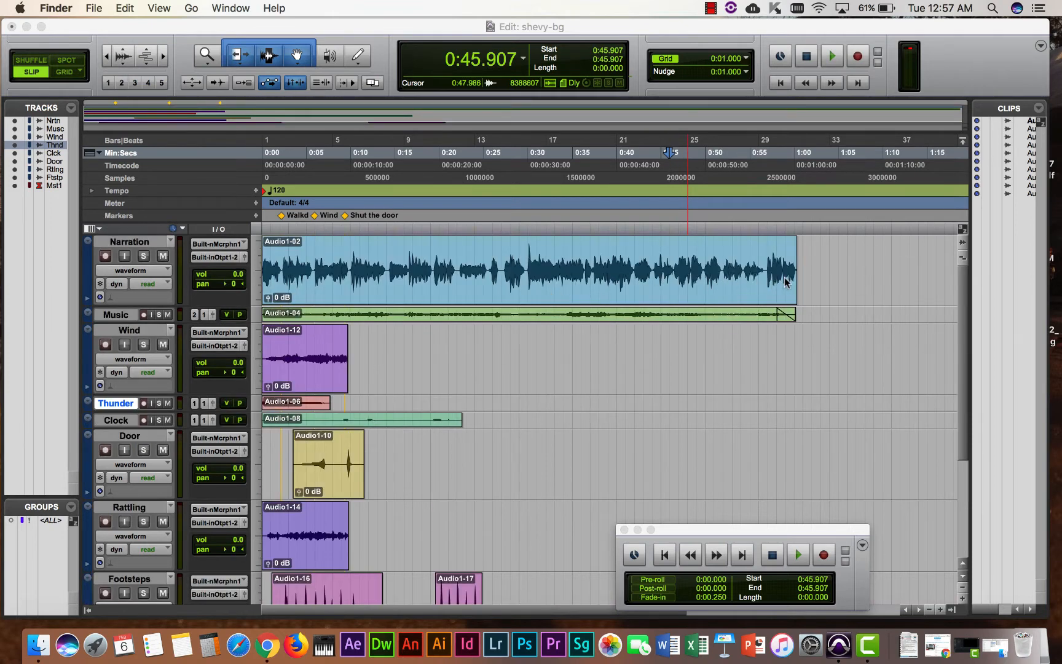
{"action": "left_click", "coordinate": [327, 379]}
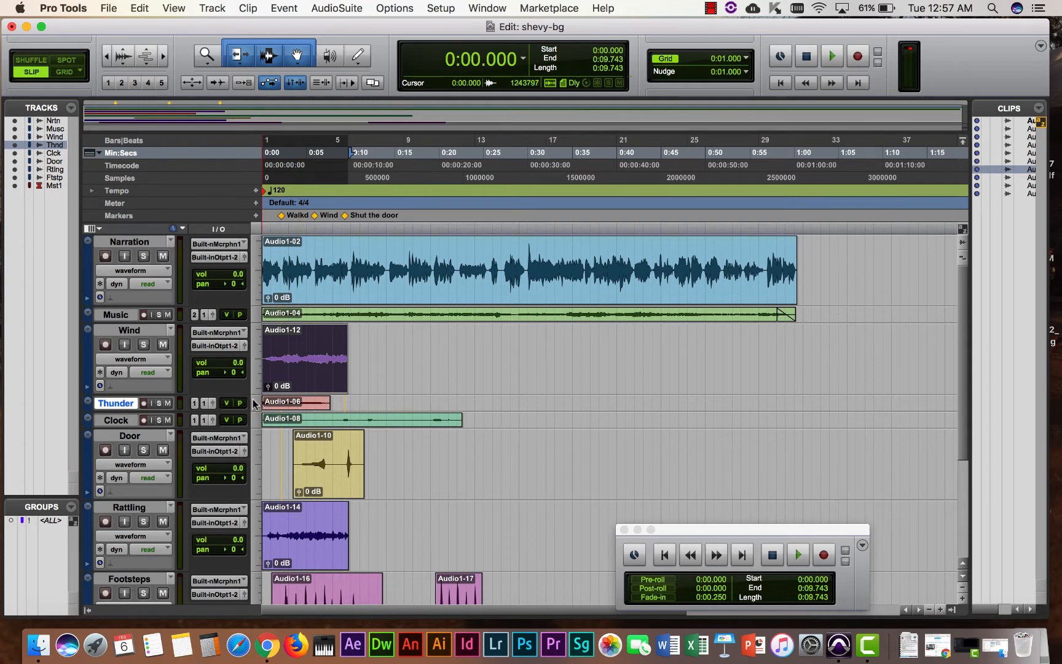
{"action": "left_click", "coordinate": [258, 363]}
{"action": "left_click", "coordinate": [271, 351]}
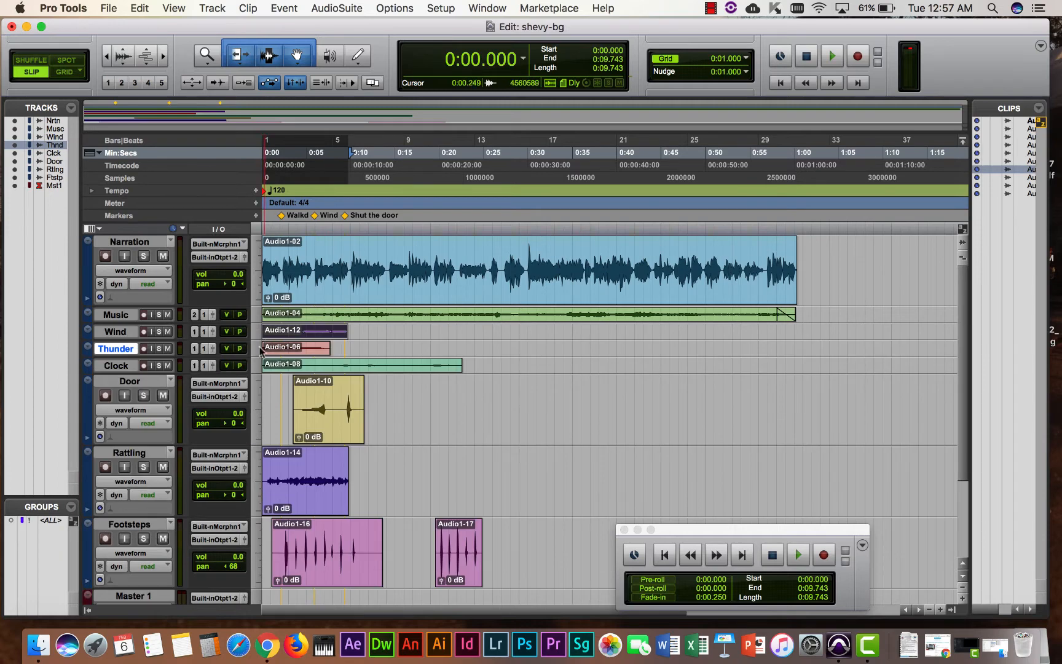
{"action": "left_click", "coordinate": [257, 351]}
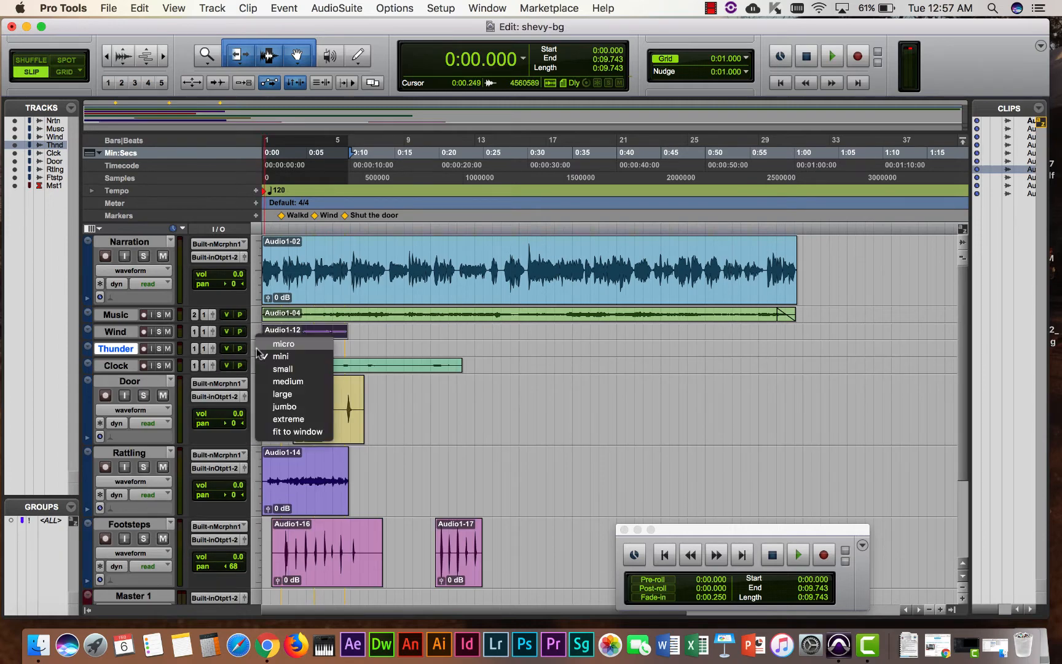
{"action": "left_click", "coordinate": [272, 385]}
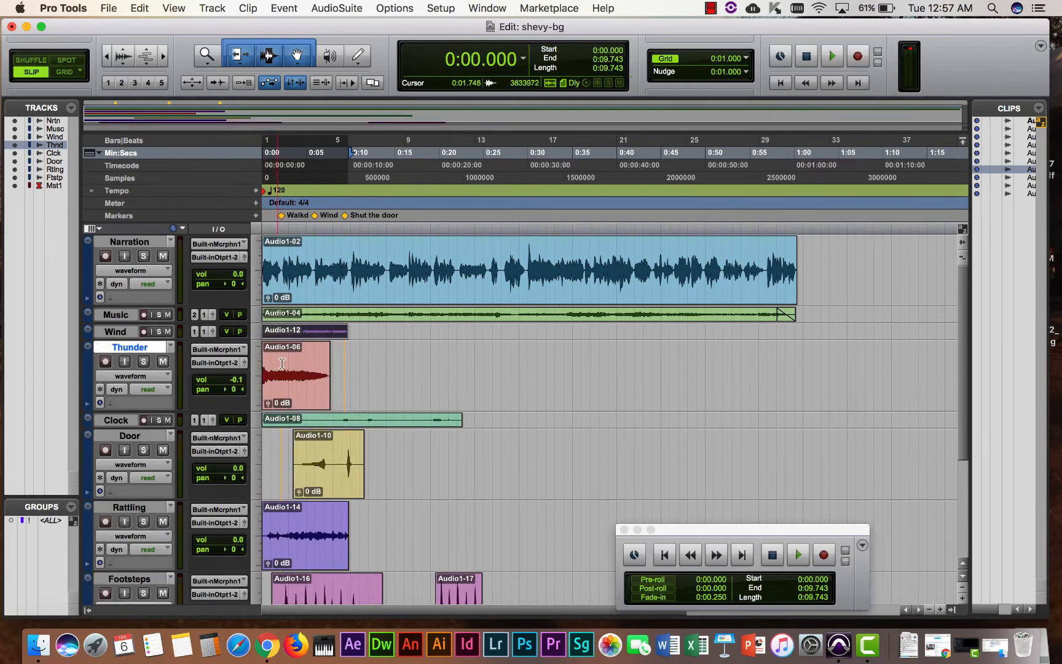
- Copy the opening thunder clip and paste it near the end of the Thunder track, positioning its start at about 0:52.9
{"action": "left_click", "coordinate": [295, 394]}
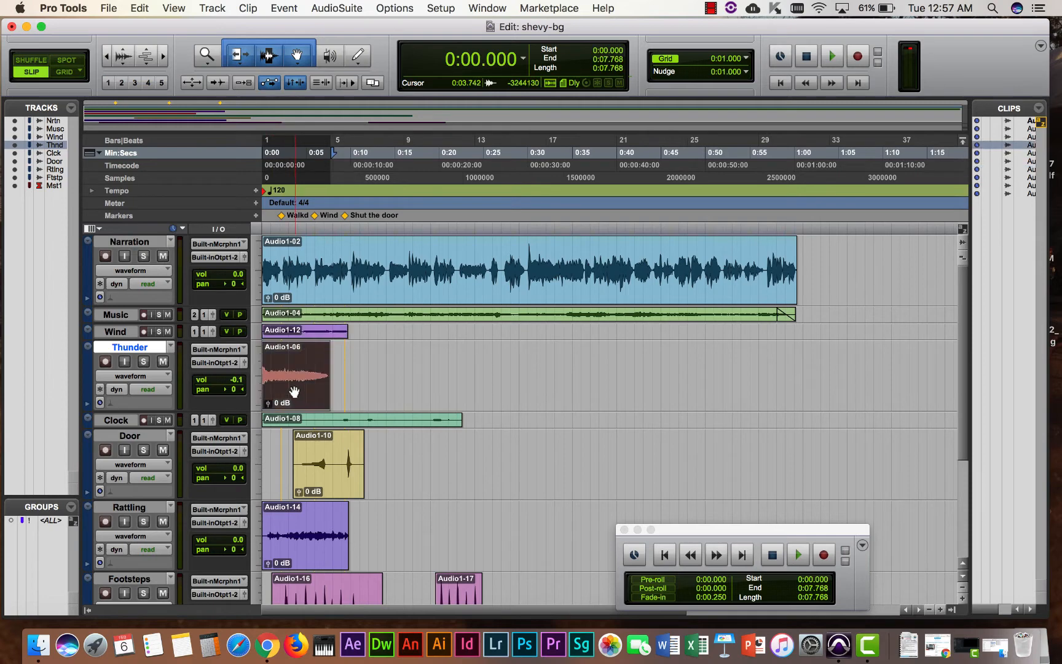
{"action": "left_click", "coordinate": [143, 10]}
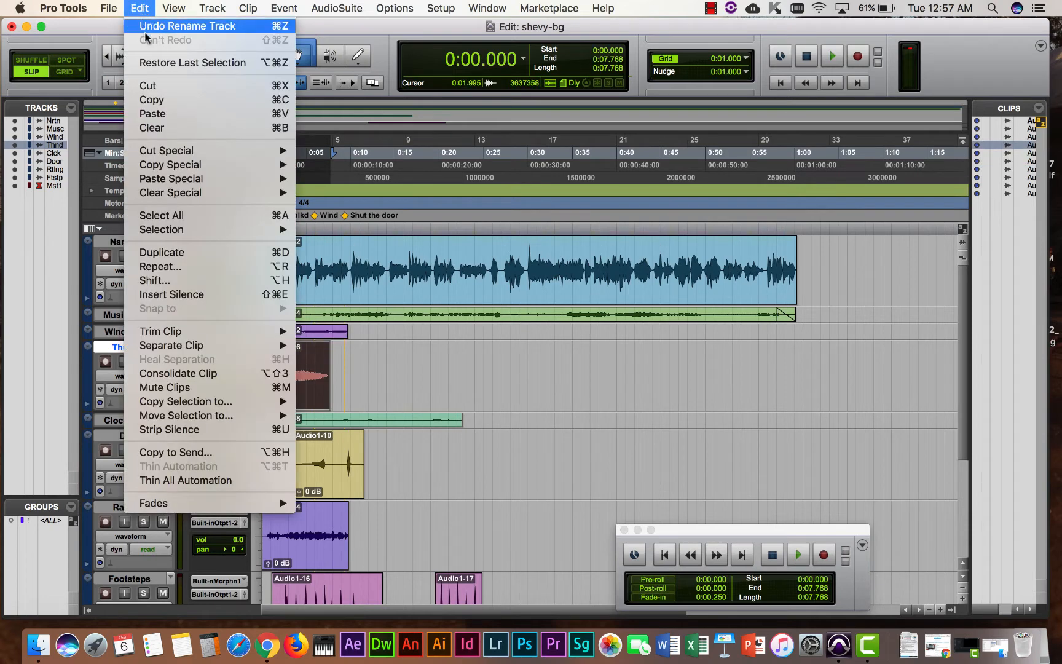
{"action": "left_click", "coordinate": [164, 100]}
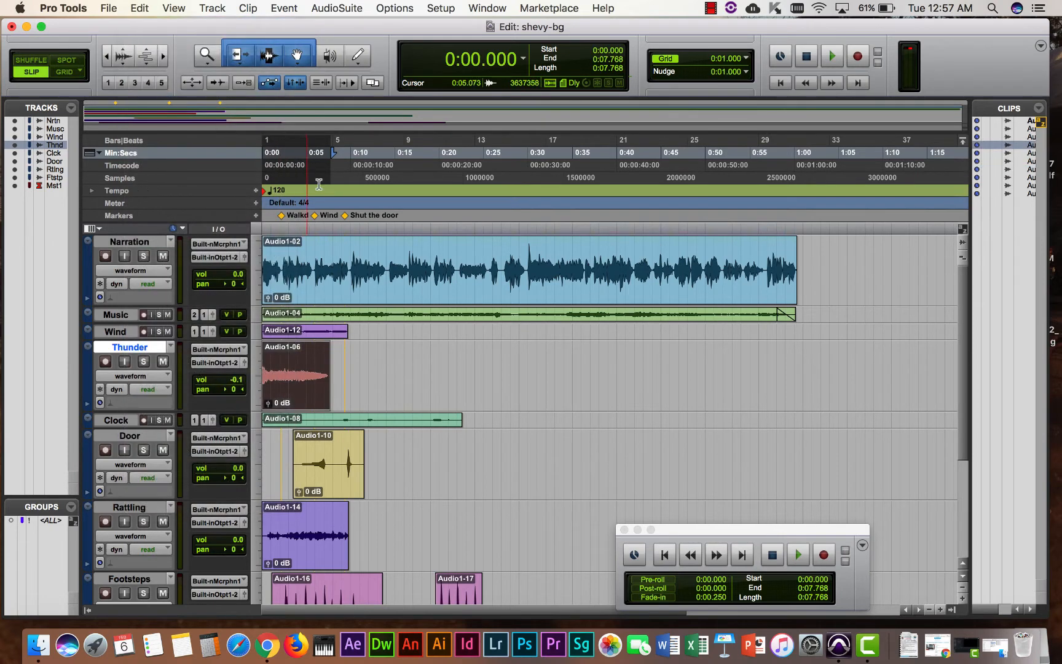
{"action": "left_click", "coordinate": [738, 355]}
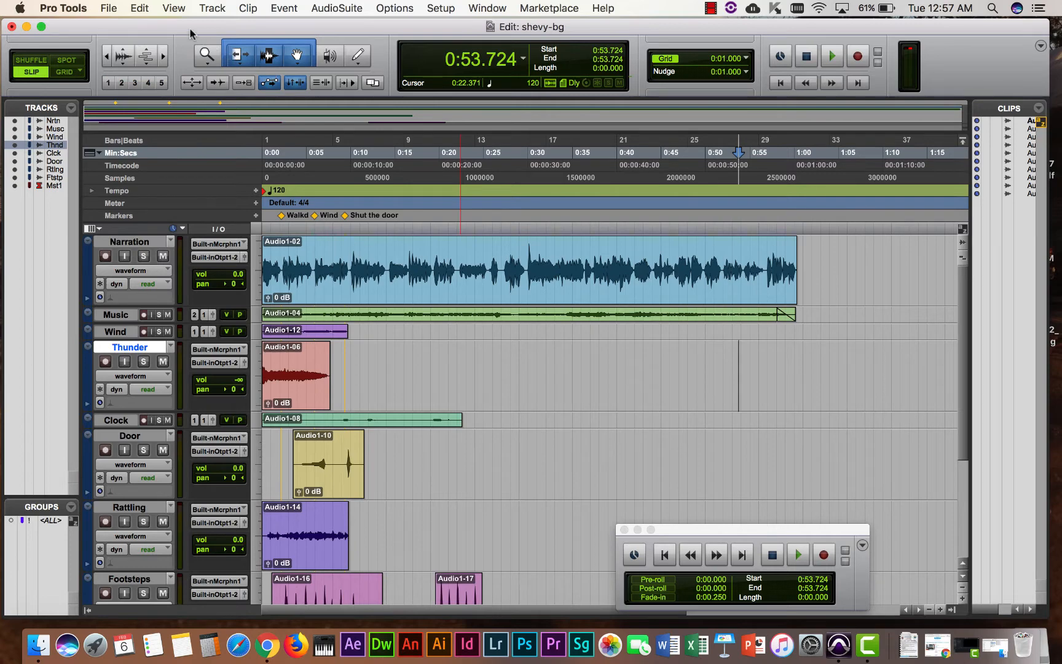
{"action": "left_click", "coordinate": [141, 8]}
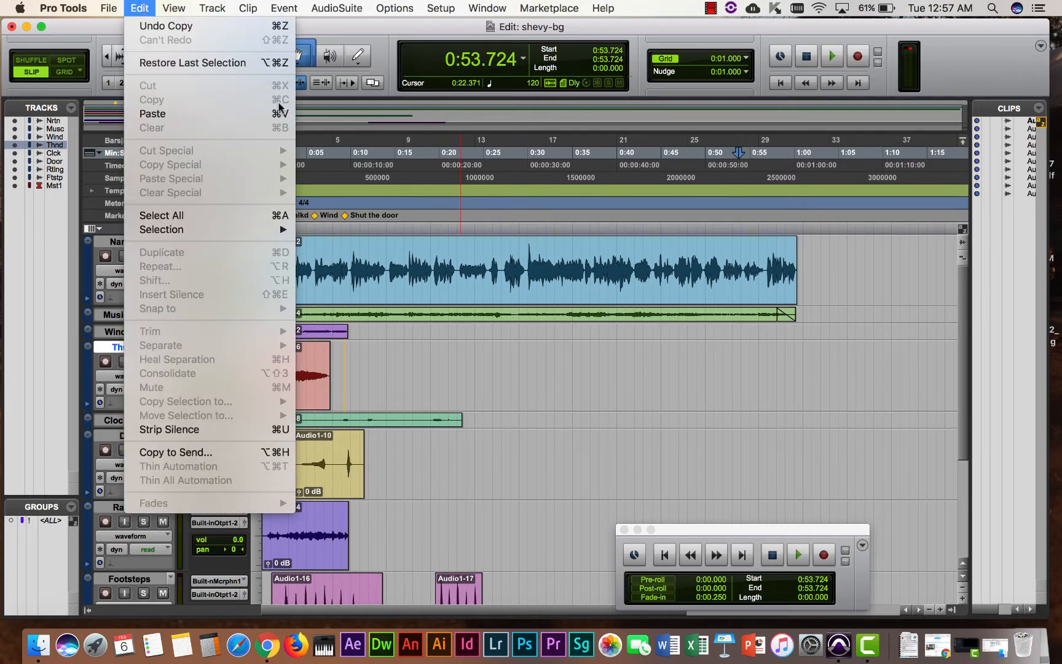
{"action": "left_click", "coordinate": [280, 114]}
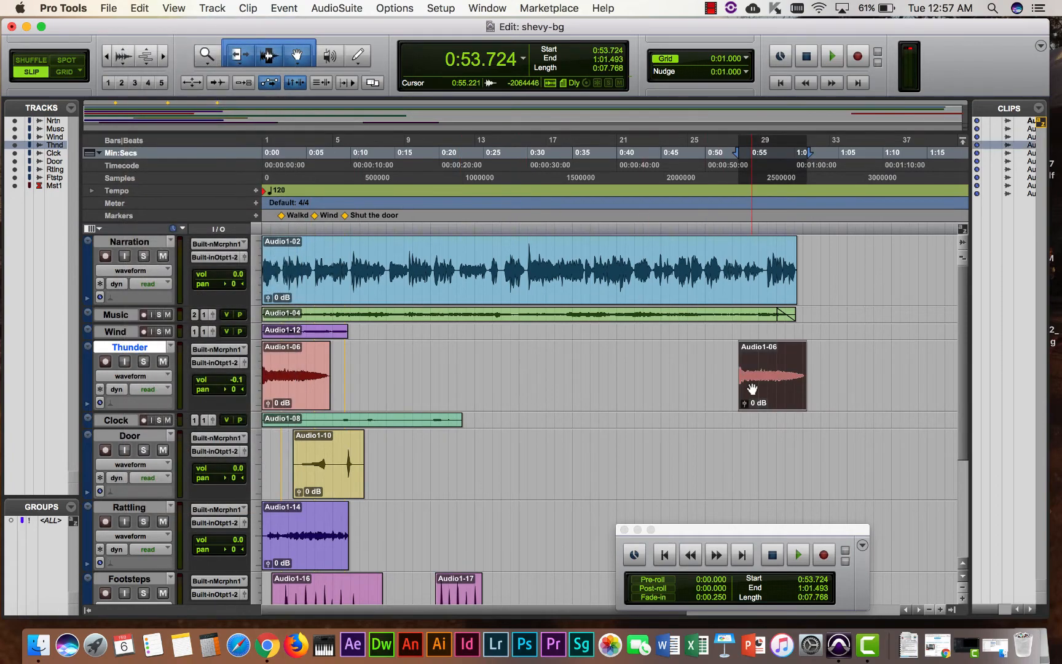
{"action": "mouse_move", "coordinate": [751, 388]}
{"action": "left_mouse_down"}
{"action": "mouse_move", "coordinate": [732, 390]}
{"action": "mouse_move", "coordinate": [744, 392]}
{"action": "left_mouse_up"}
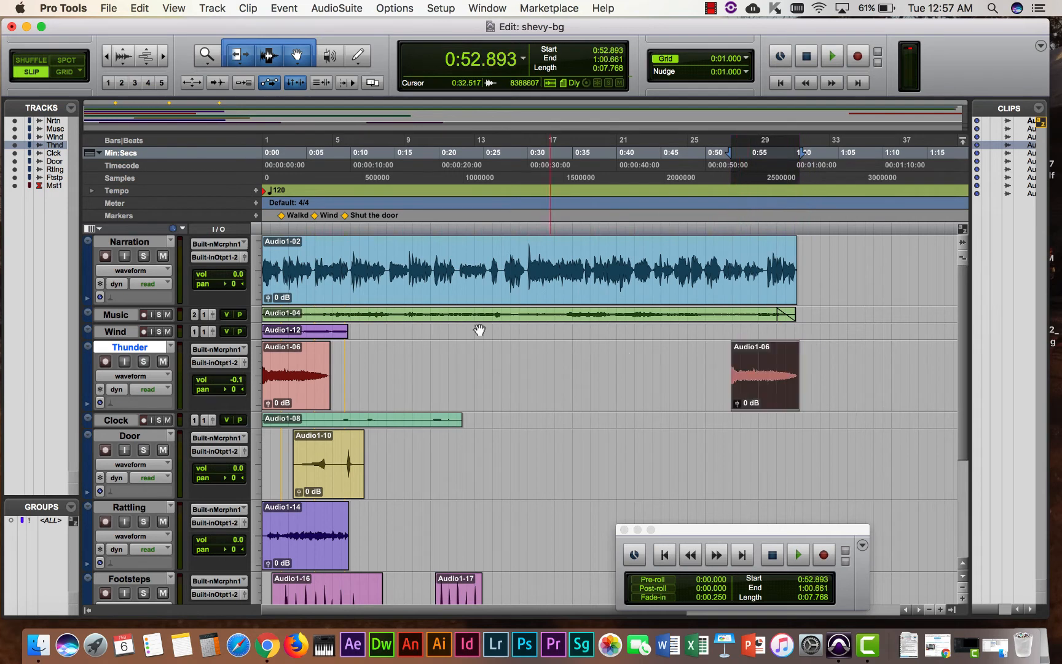
- Solo the Narration and Thunder tracks and play them from about 0:50.1
{"action": "left_click", "coordinate": [143, 257]}
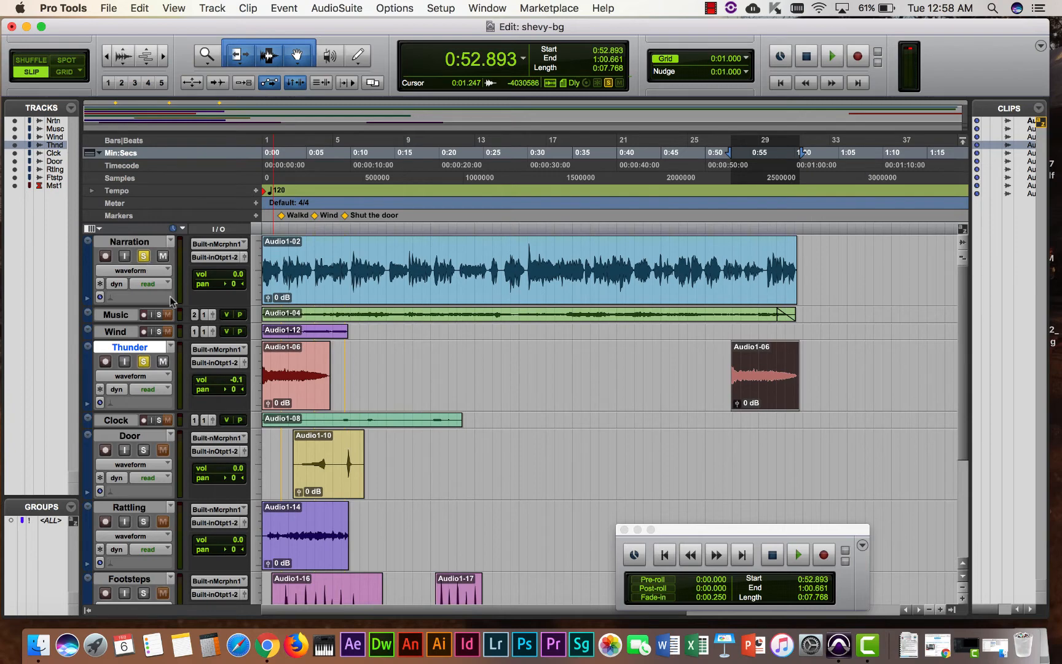
{"action": "scroll", "coordinate": [172, 301], "scroll_direction": "down", "scroll_amount": 6}
{"action": "scroll", "coordinate": [247, 376], "scroll_direction": "up", "scroll_amount": 6}
{"action": "left_click", "coordinate": [721, 244]}
{"action": "left_click", "coordinate": [707, 258]}
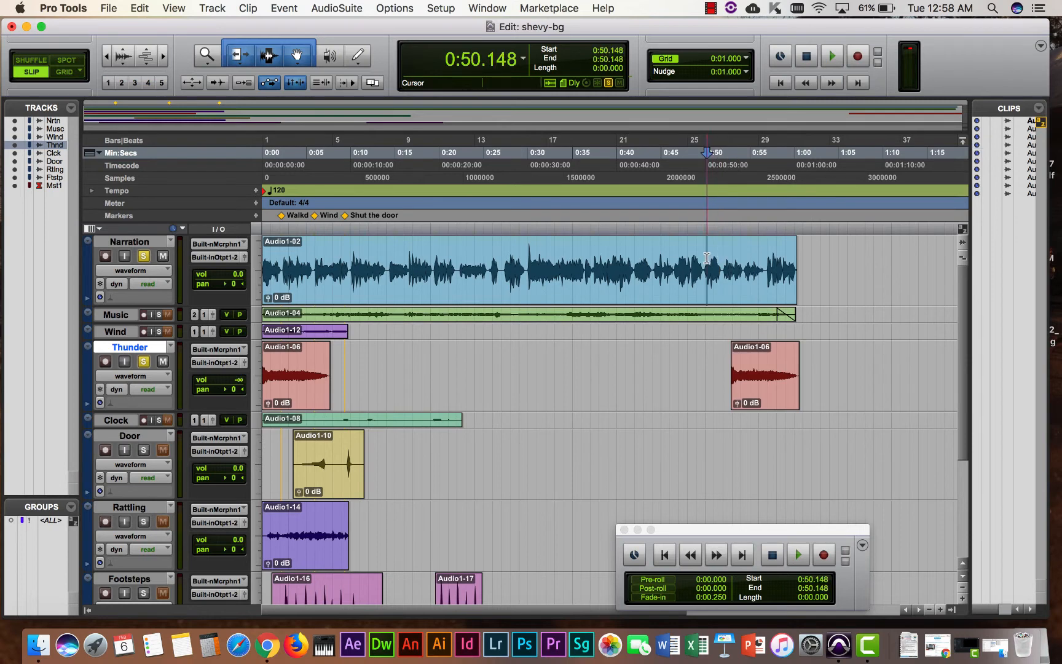
{"action": "key", "text": "space"}
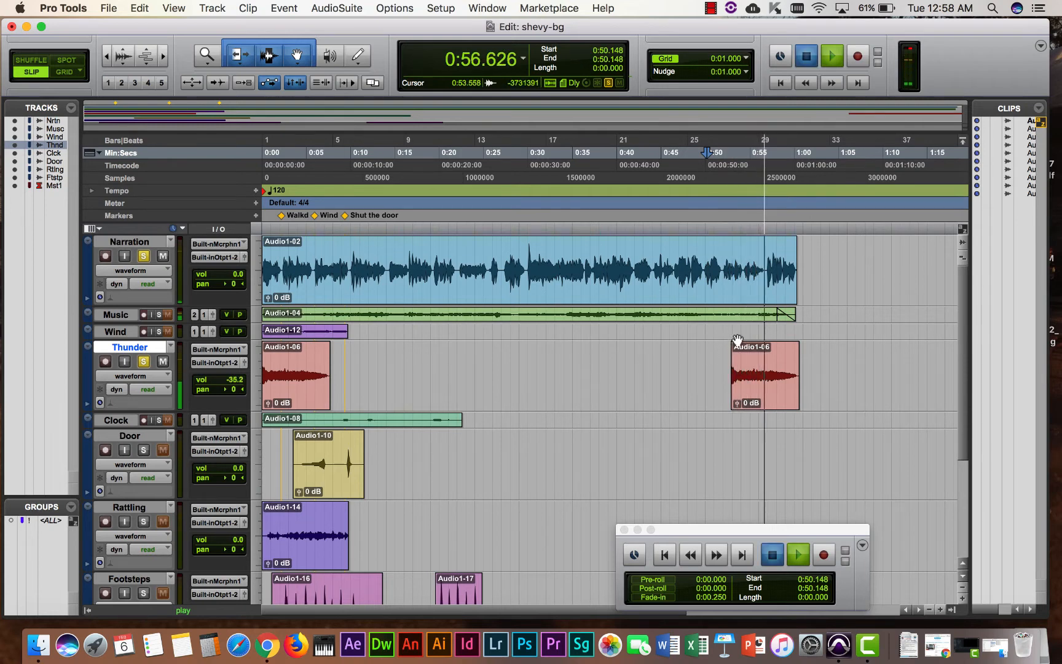
{"action": "key", "text": "space"}
- Examine the narration waveform around 0:56.5 up close and play it briefly from about 0:55.6 to locate the pause
{"action": "left_click", "coordinate": [766, 267]}
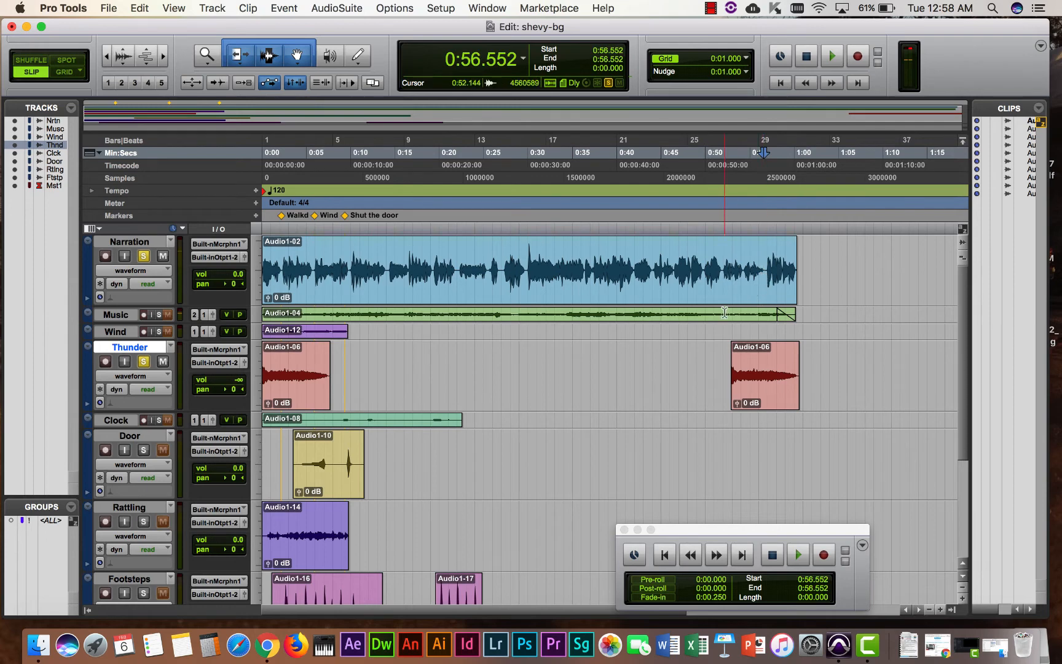
{"action": "left_click", "coordinate": [163, 55]}
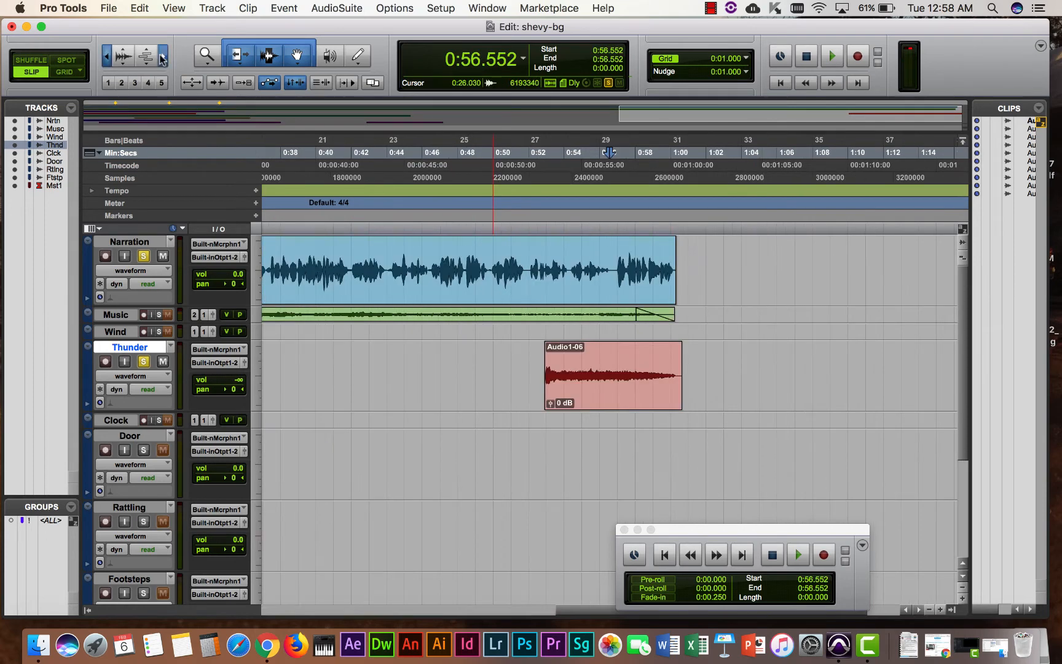
{"action": "left_click", "coordinate": [163, 56]}
{"action": "left_click", "coordinate": [163, 56]}
{"action": "left_click", "coordinate": [163, 56]}
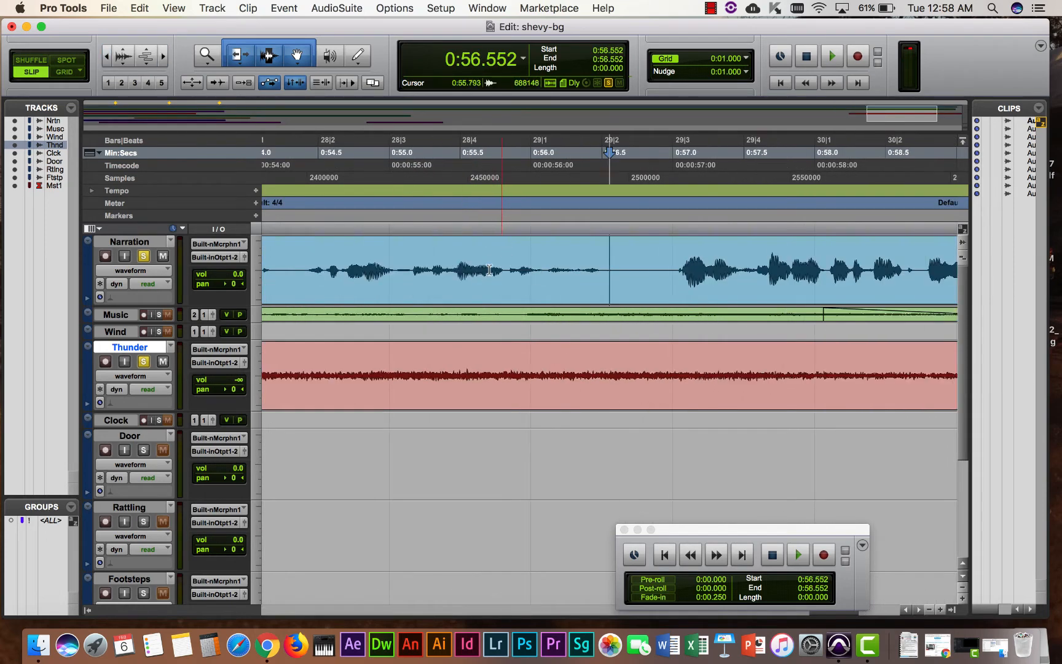
{"action": "left_click", "coordinate": [474, 268]}
{"action": "key", "text": "space"}
{"action": "key", "text": "space"}
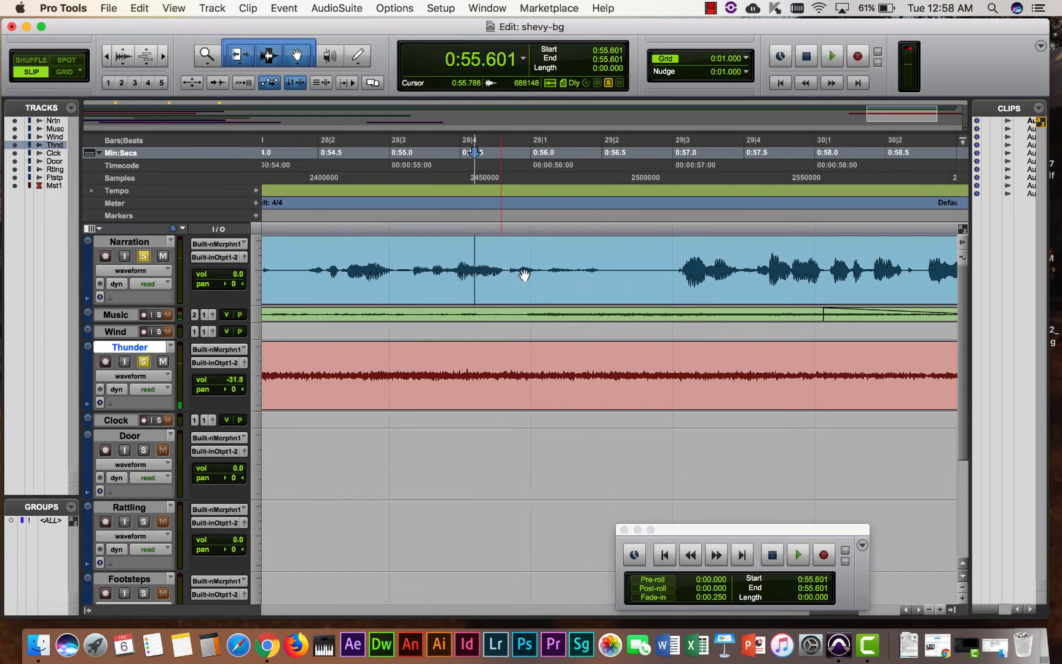
- Add a marker named Thunder at about 0:56.5, in the pause of the narration
{"action": "left_click", "coordinate": [601, 266]}
{"action": "left_click", "coordinate": [605, 265]}
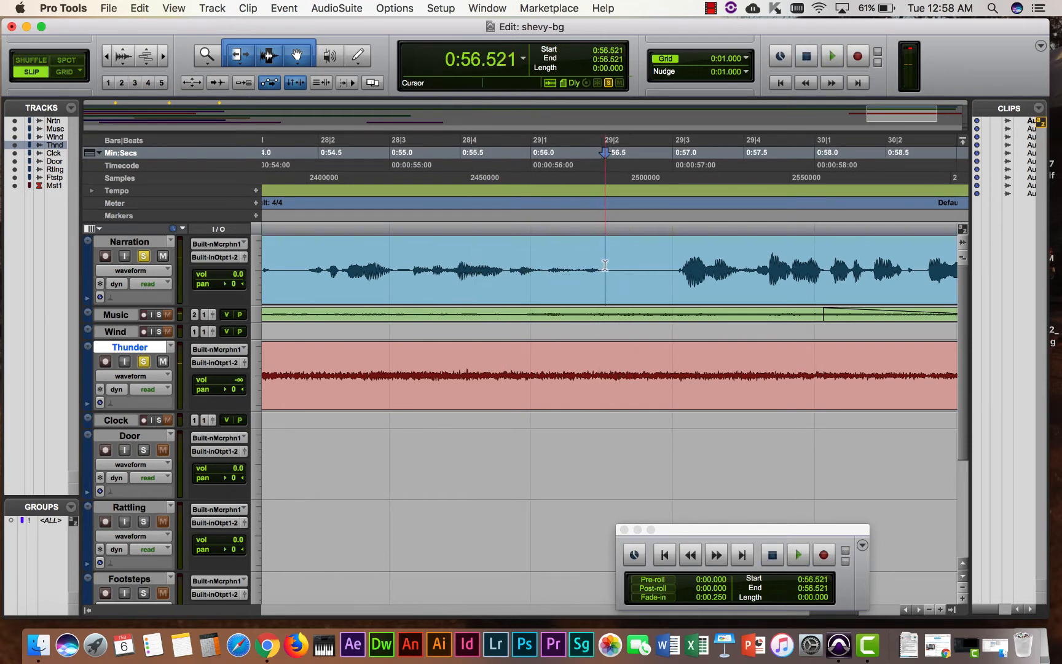
{"action": "left_click", "coordinate": [257, 215]}
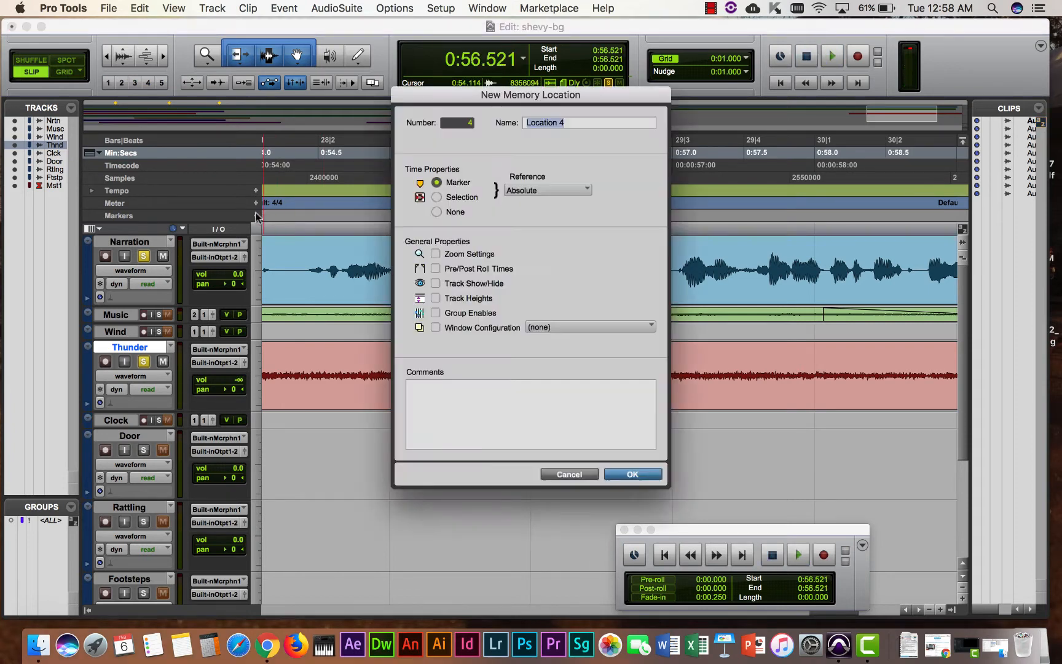
{"action": "type", "text": "Thunder"}
{"action": "key", "text": "Return"}
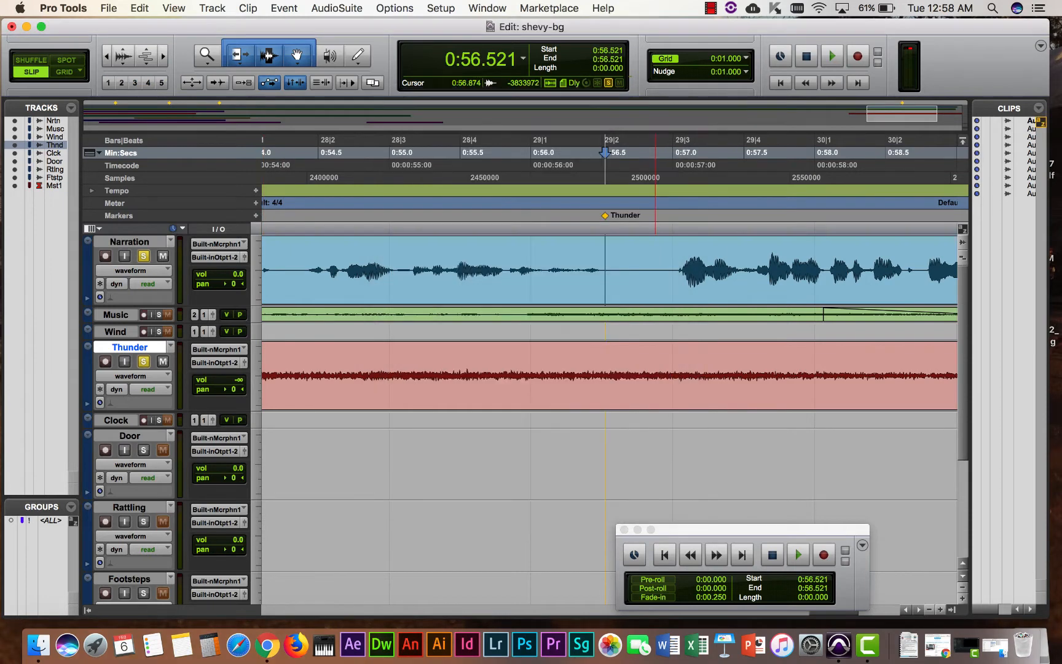
- Move the pasted thunder clip to start at about 0:56.45, aligned with the Thunder marker, and play from about 0:54.4
{"action": "left_click_drag", "start_coordinate": [494, 394], "coordinate": [660, 381]}
{"action": "left_click_drag", "start_coordinate": [487, 397], "coordinate": [692, 391]}
{"action": "left_click_drag", "start_coordinate": [546, 385], "coordinate": [648, 384]}
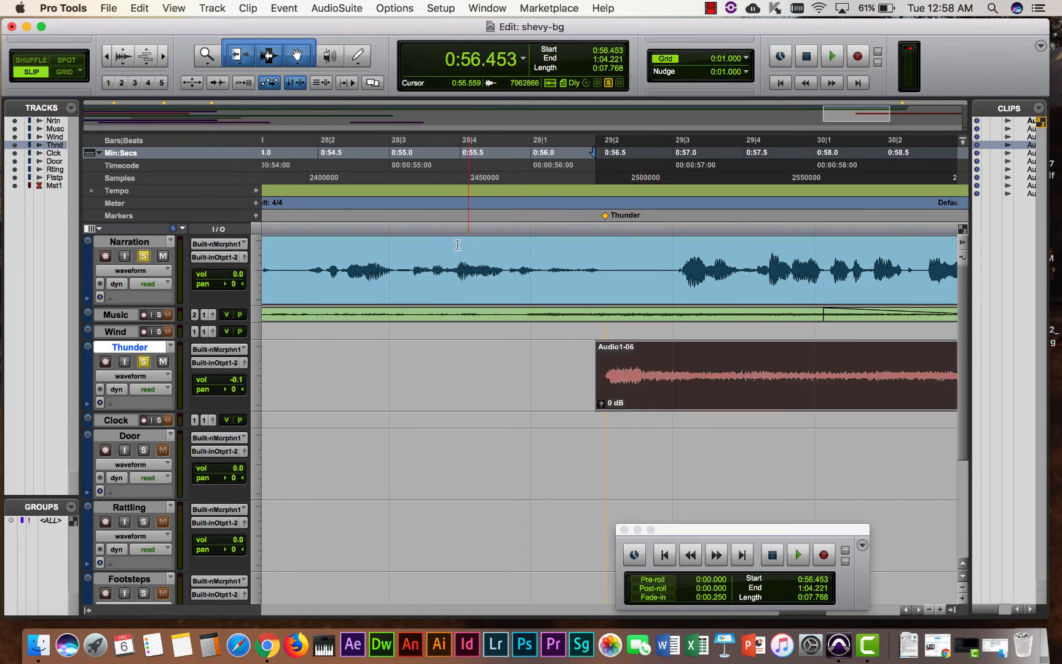
{"action": "left_click", "coordinate": [300, 276]}
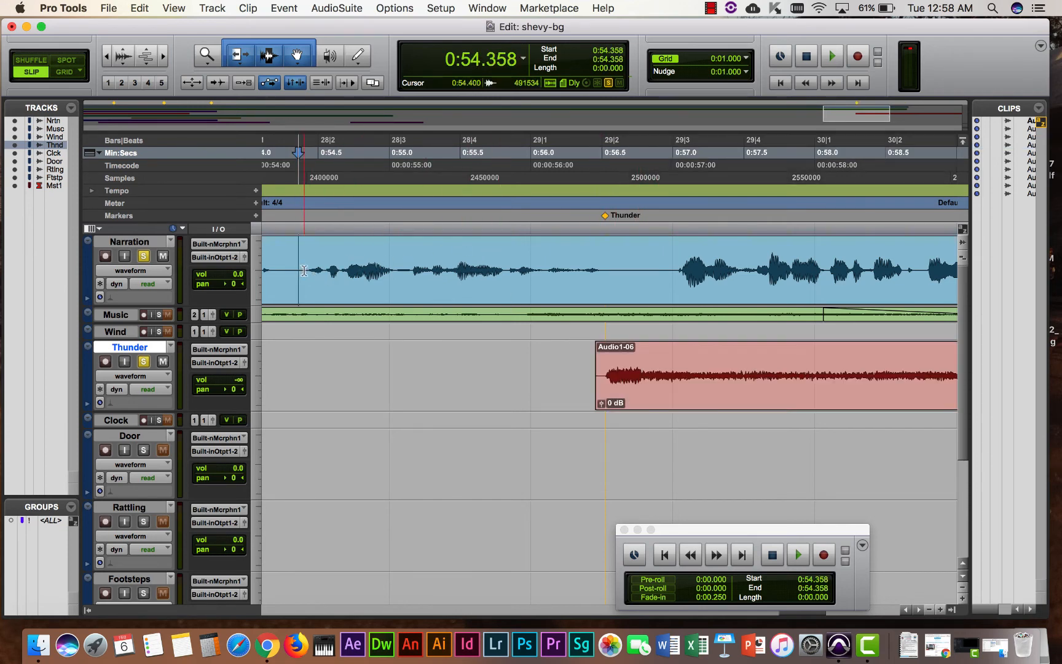
{"action": "key", "text": "space"}
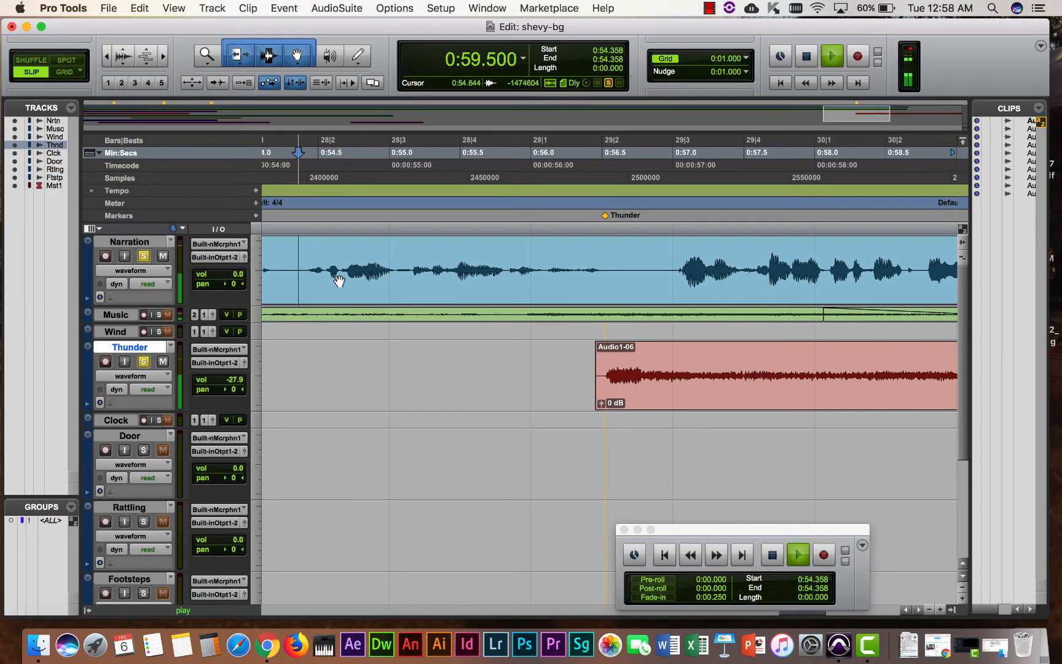
{"action": "key", "text": "space"}
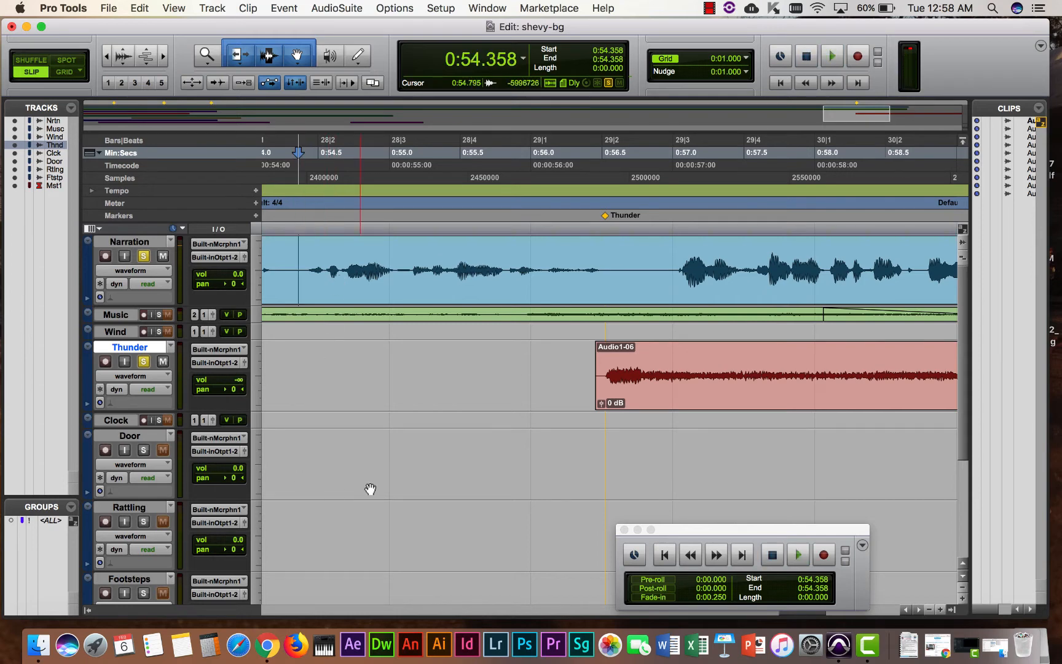
- Trim the end of the second thunder clip back to about 1:00.2, close to where the narration ends
{"action": "left_click", "coordinate": [106, 60]}
{"action": "left_click", "coordinate": [106, 60]}
{"action": "left_click", "coordinate": [106, 60]}
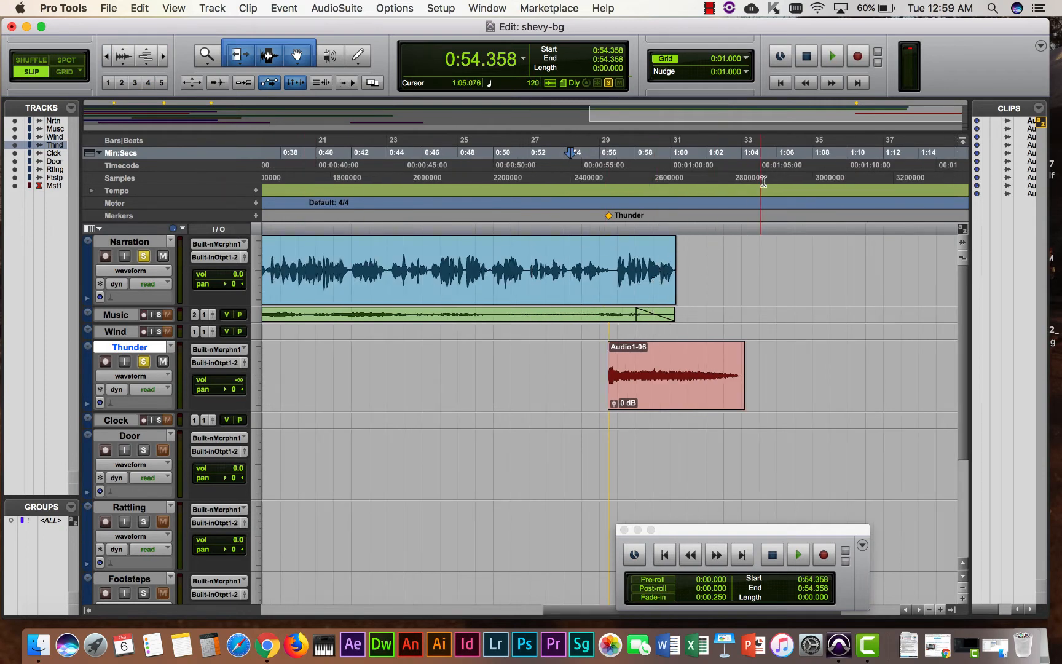
{"action": "left_click", "coordinate": [746, 158]}
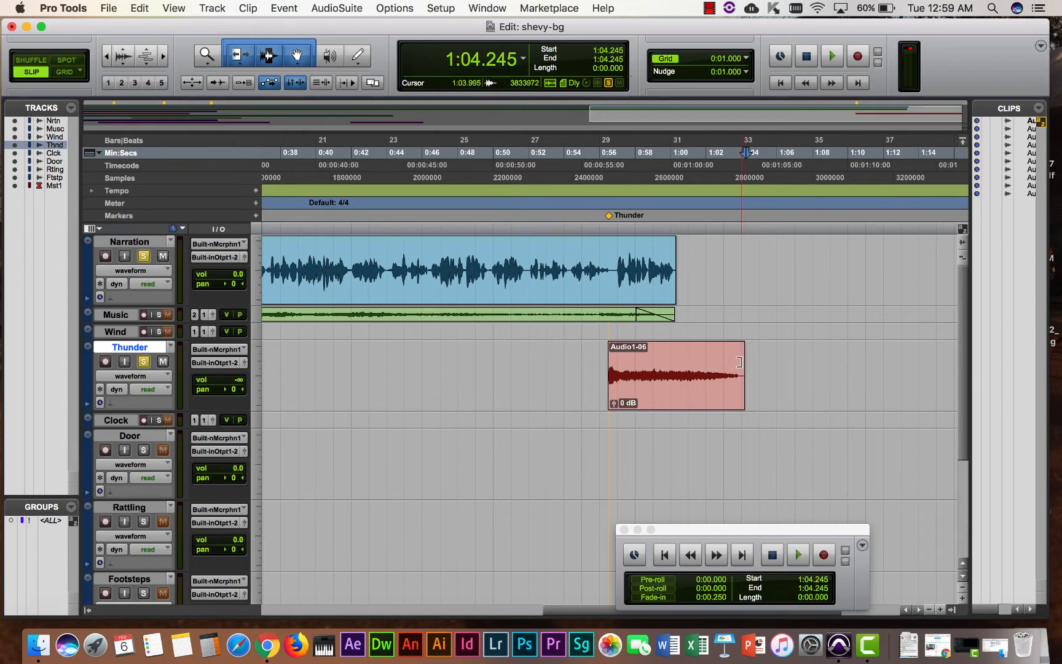
{"action": "left_click_drag", "start_coordinate": [739, 362], "coordinate": [673, 355]}
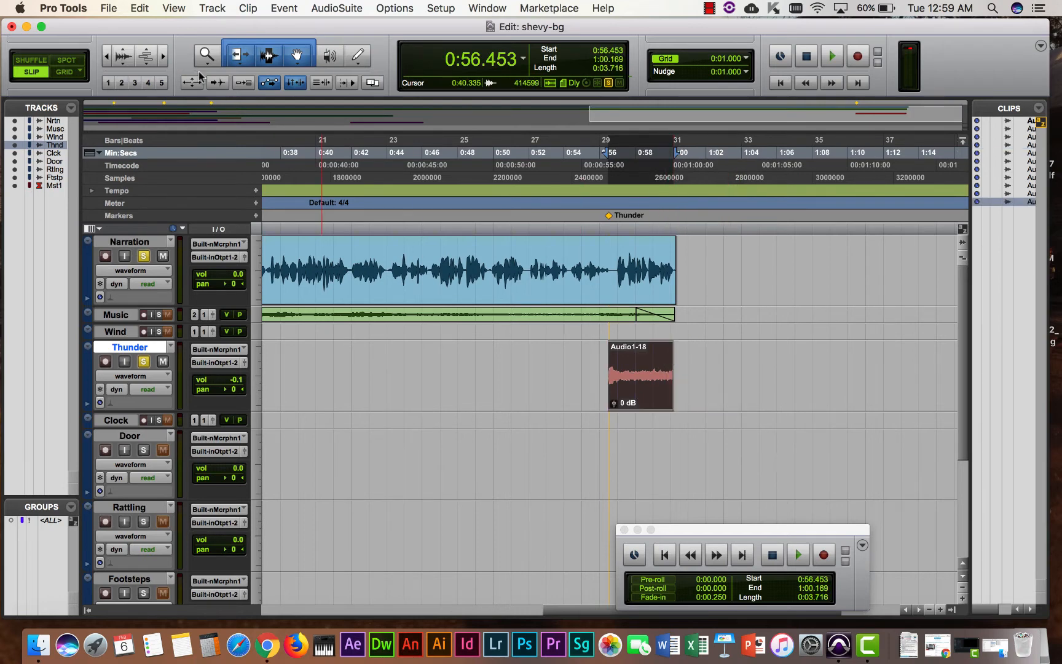
- Play short passages of the trimmed thunder clip from about 0:59.4 and 0:58.2 to check its ending
{"action": "left_click", "coordinate": [165, 56]}
{"action": "left_click", "coordinate": [164, 56]}
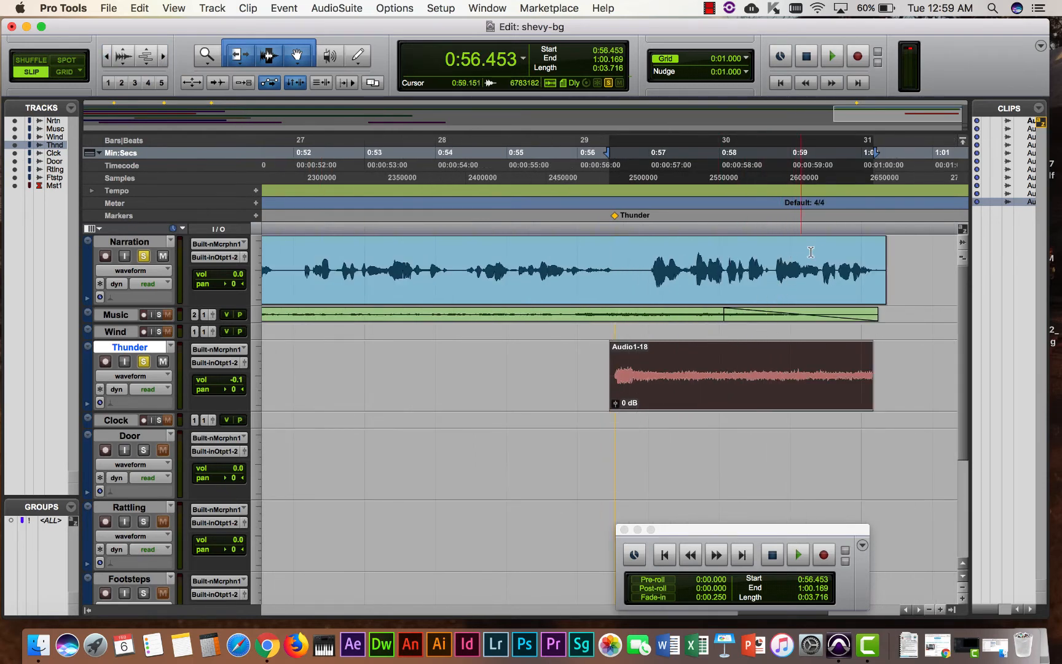
{"action": "left_click", "coordinate": [826, 371]}
{"action": "key", "text": "space"}
{"action": "key", "text": "space"}
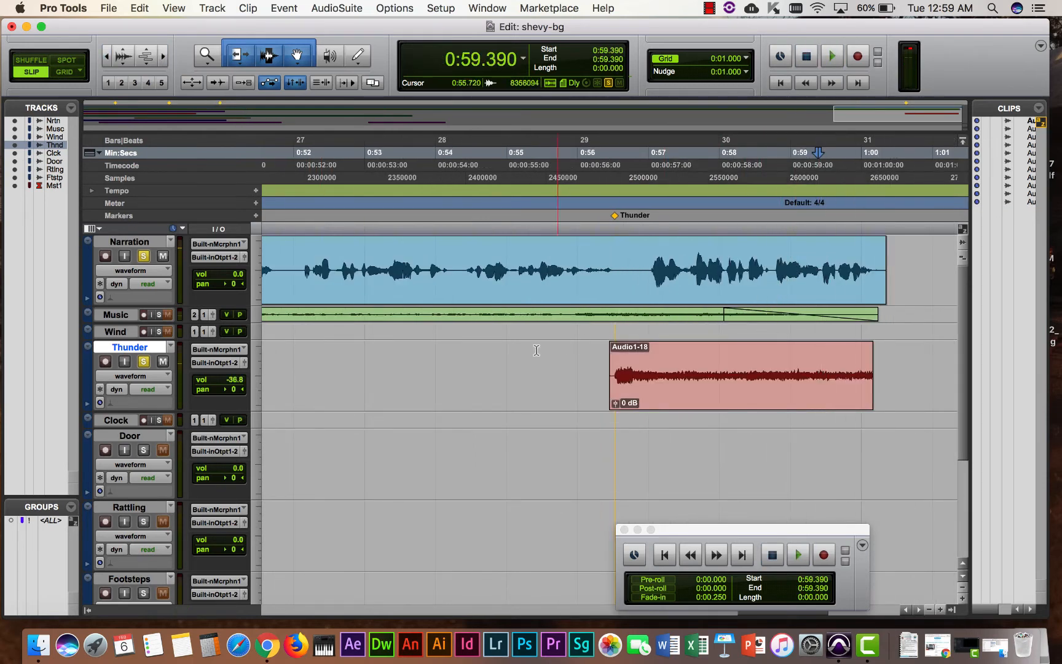
{"action": "left_click", "coordinate": [731, 349]}
{"action": "key", "text": "space"}
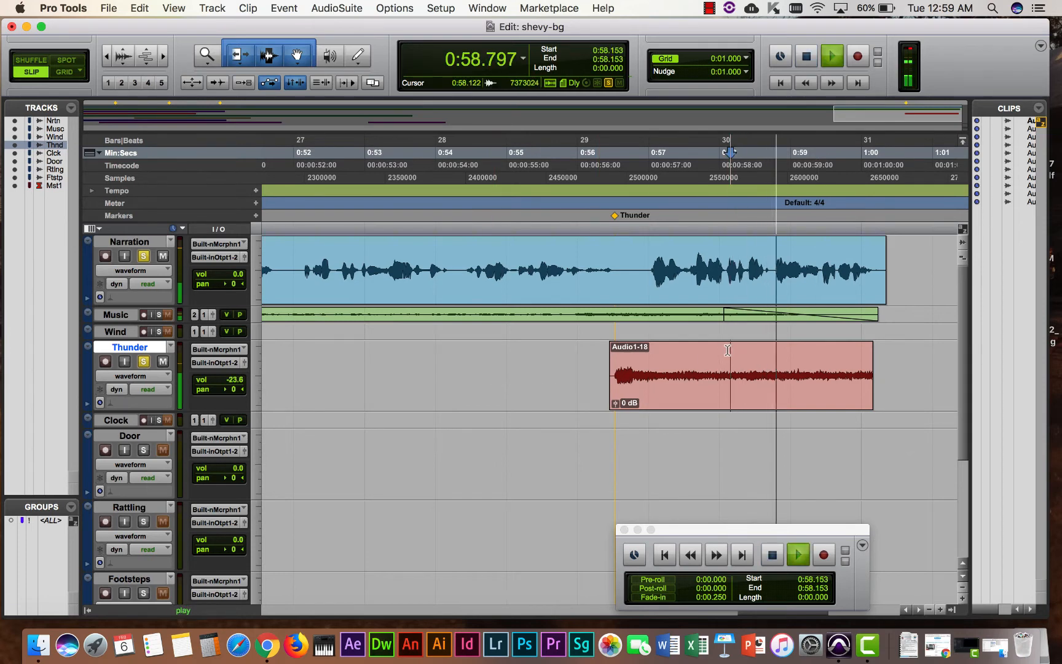
{"action": "key", "text": "space"}
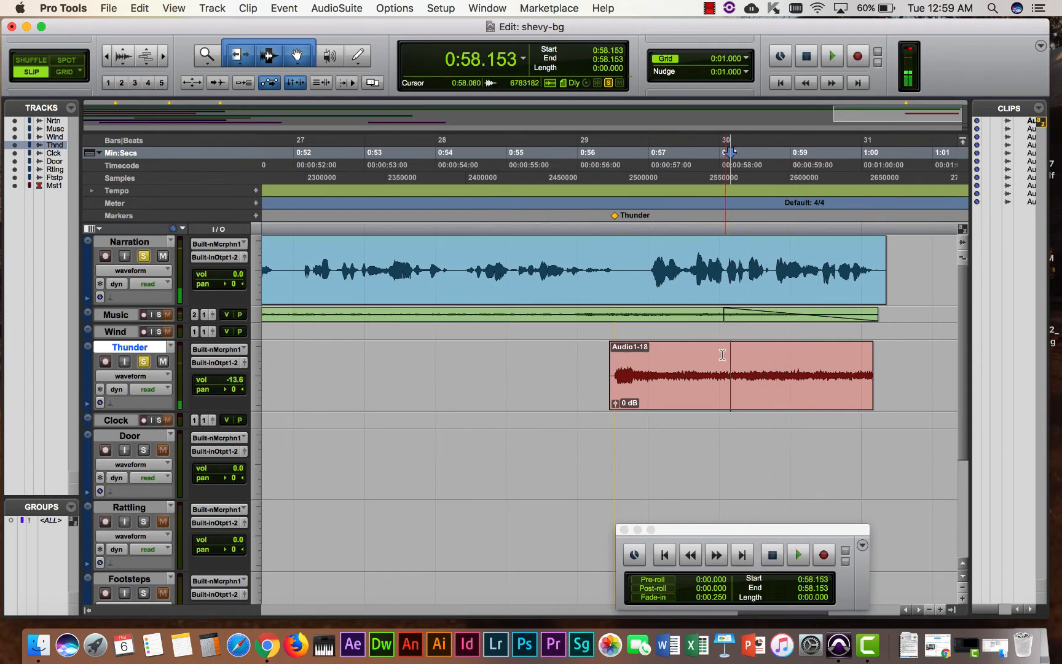
- Show the Thunder track's volume automation over the trimmed clip, and return the track to waveform view
{"action": "left_click", "coordinate": [144, 376]}
{"action": "left_click", "coordinate": [154, 391]}
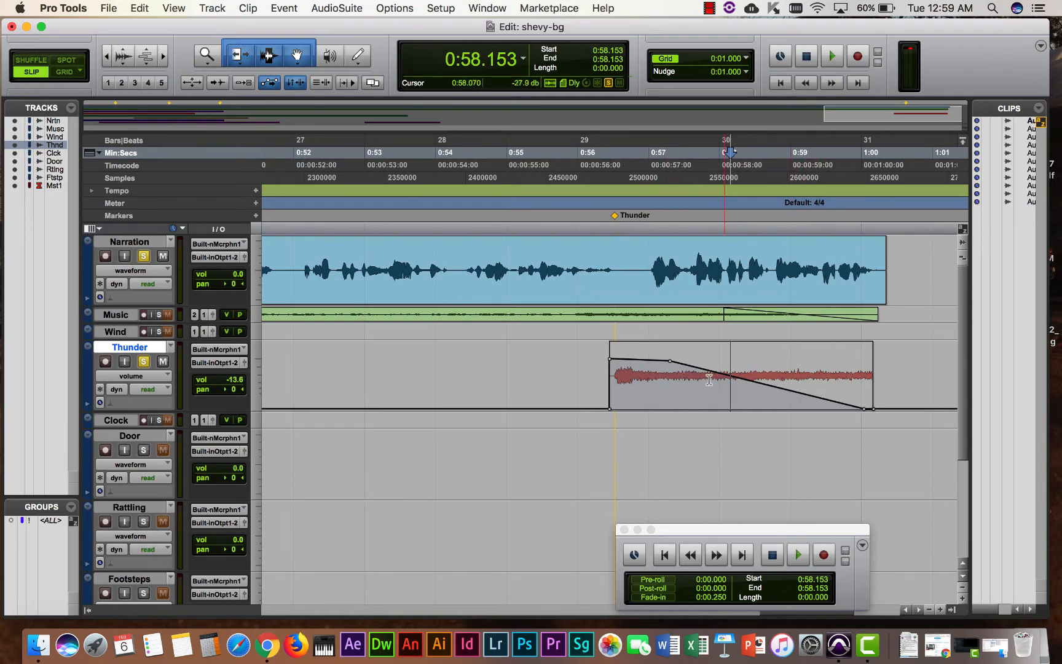
{"action": "left_click", "coordinate": [142, 376]}
{"action": "left_click", "coordinate": [135, 365]}
{"action": "left_click", "coordinate": [539, 278]}
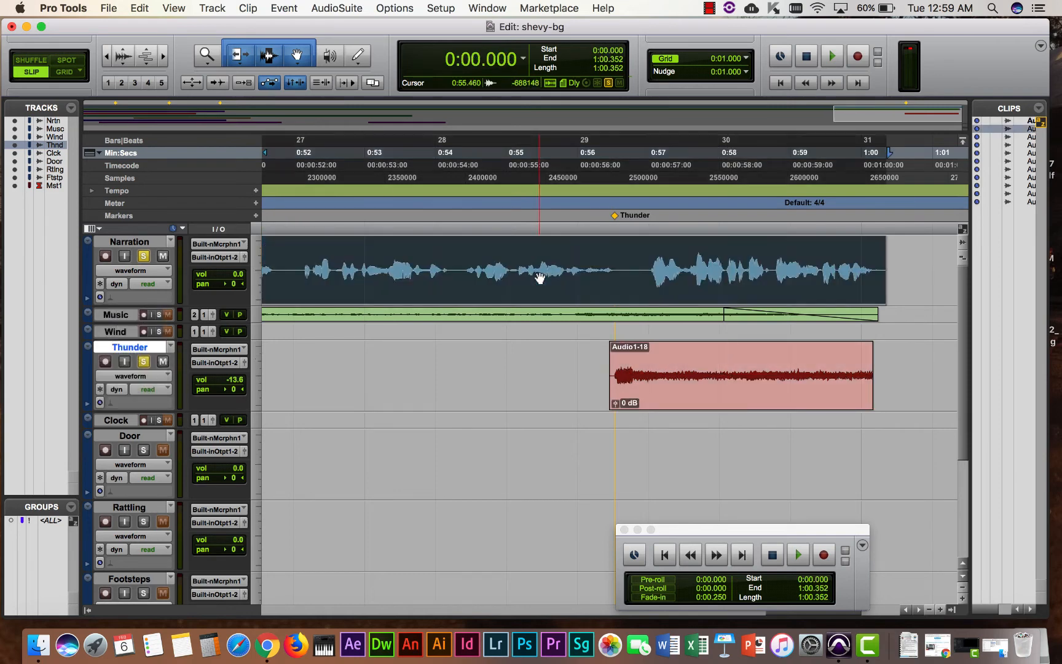
- Play the soloed Narration and Thunder tracks from about 0:55.8 to check the second thunder against the voice
{"action": "left_click", "coordinate": [563, 255]}
{"action": "key", "text": "space"}
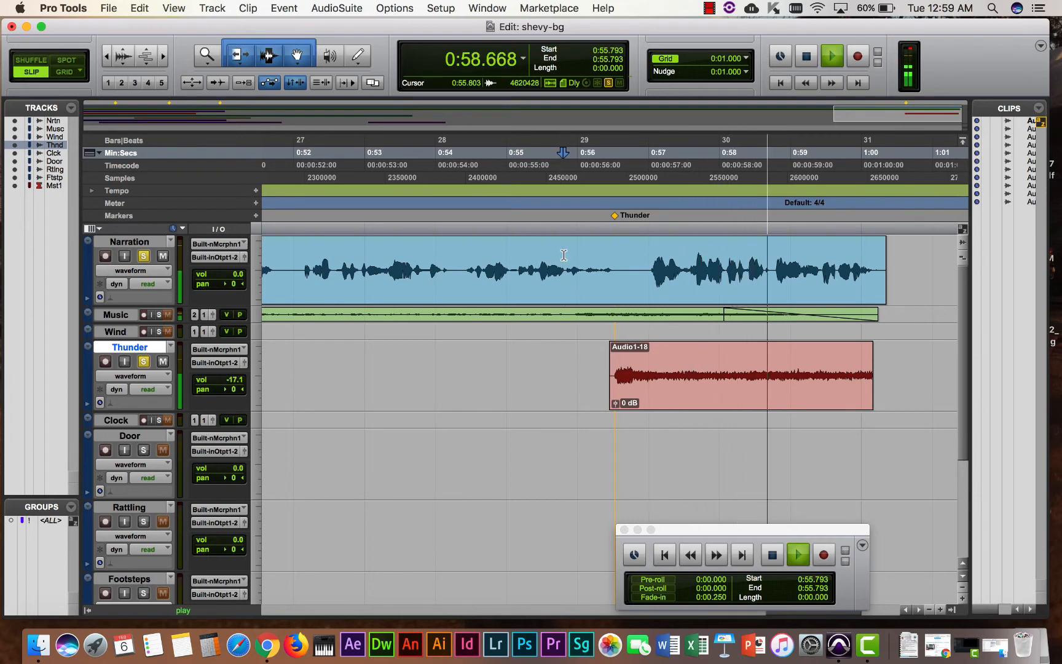
{"action": "key", "text": "space"}
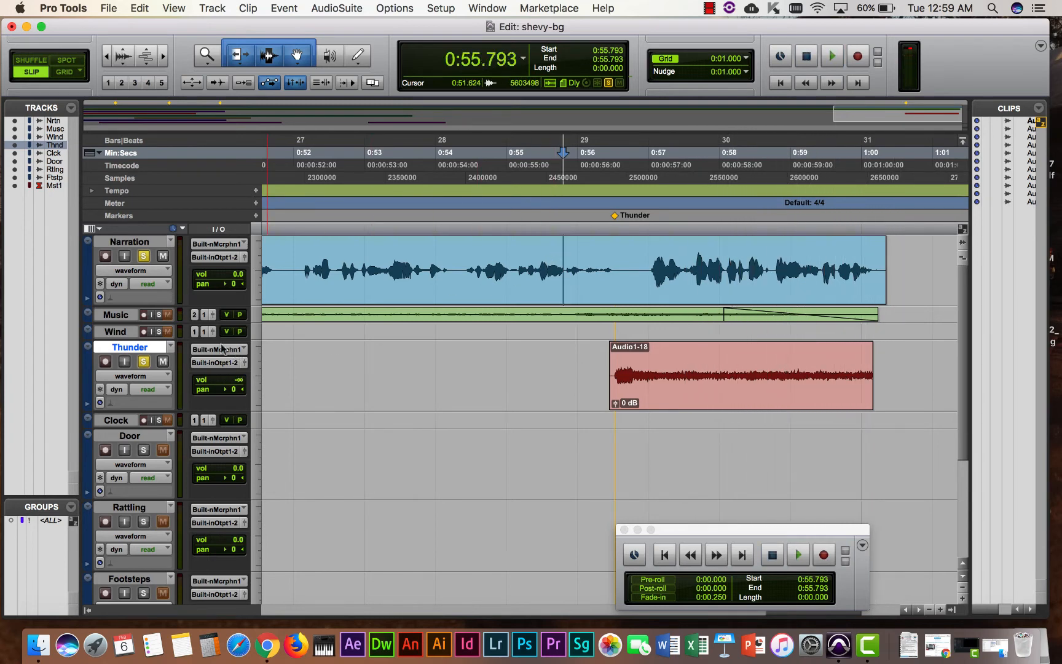
- Turn off solo on the Thunder and Narration tracks and play the full mix from about 0:55.8
{"action": "left_click", "coordinate": [146, 361]}
{"action": "left_click", "coordinate": [148, 260]}
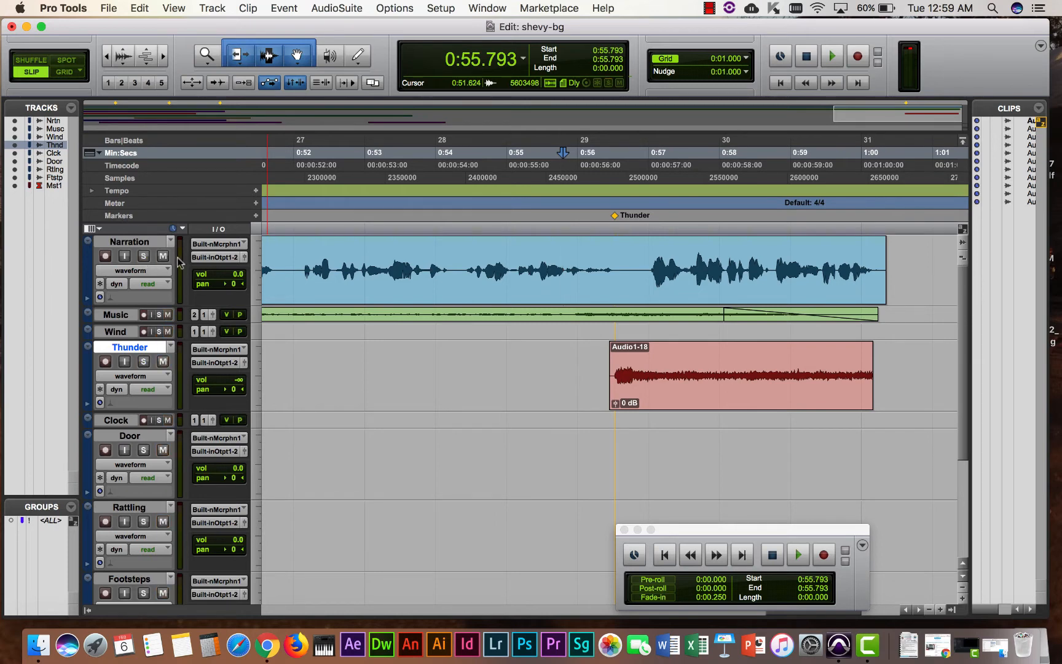
{"action": "key", "text": "space"}
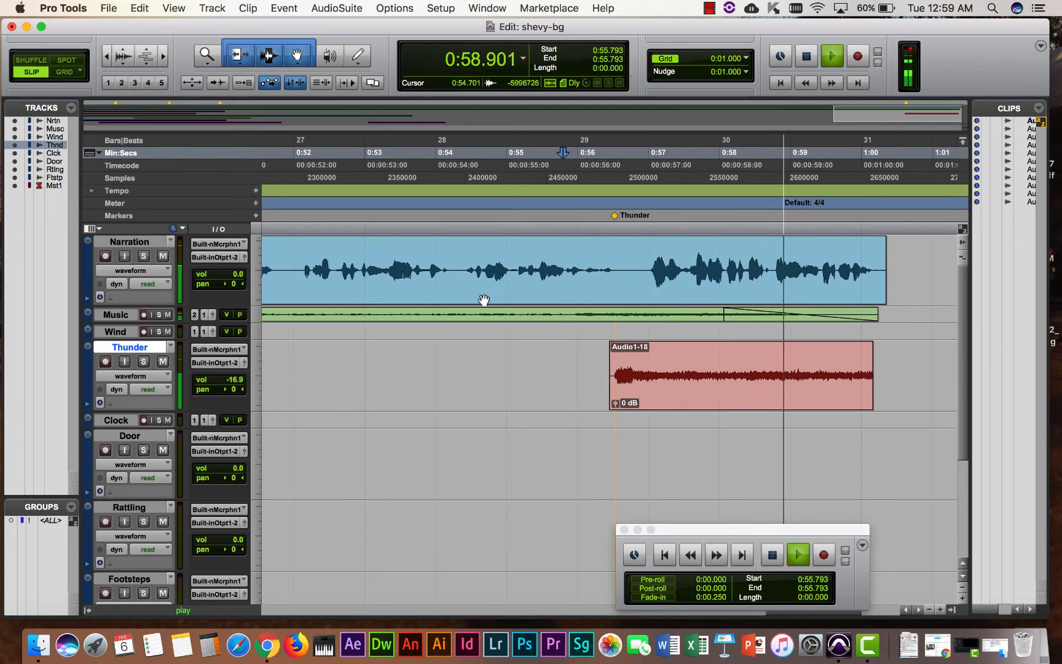
{"action": "key", "text": "space"}
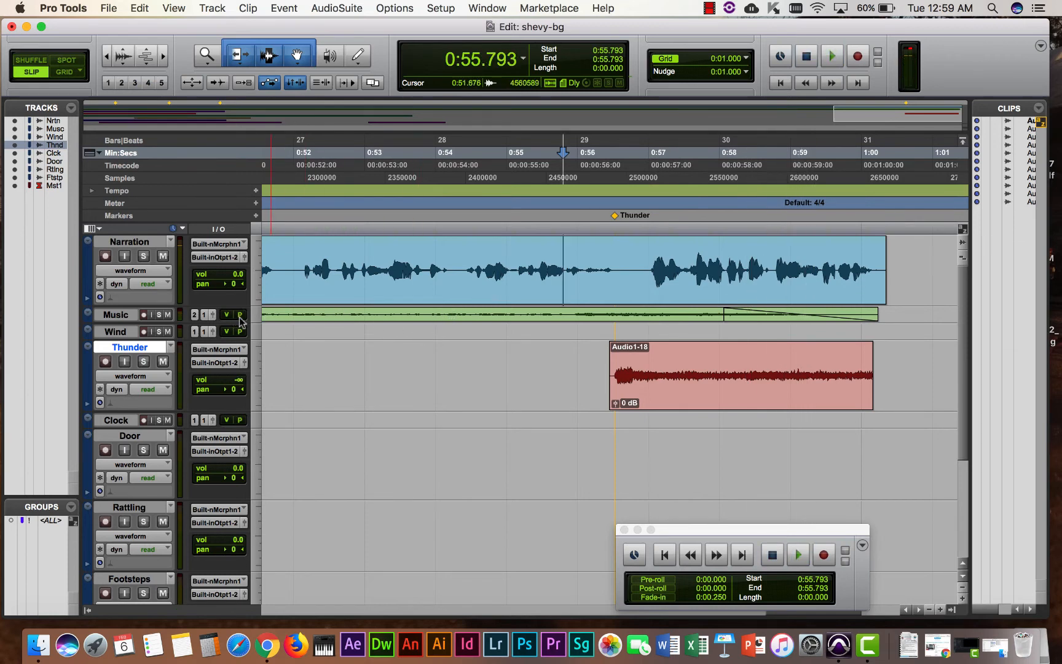
- Set the Music track's height to medium
{"action": "scroll", "coordinate": [358, 339], "scroll_direction": "down", "scroll_amount": 3}
{"action": "scroll", "coordinate": [370, 346], "scroll_direction": "up", "scroll_amount": 3}
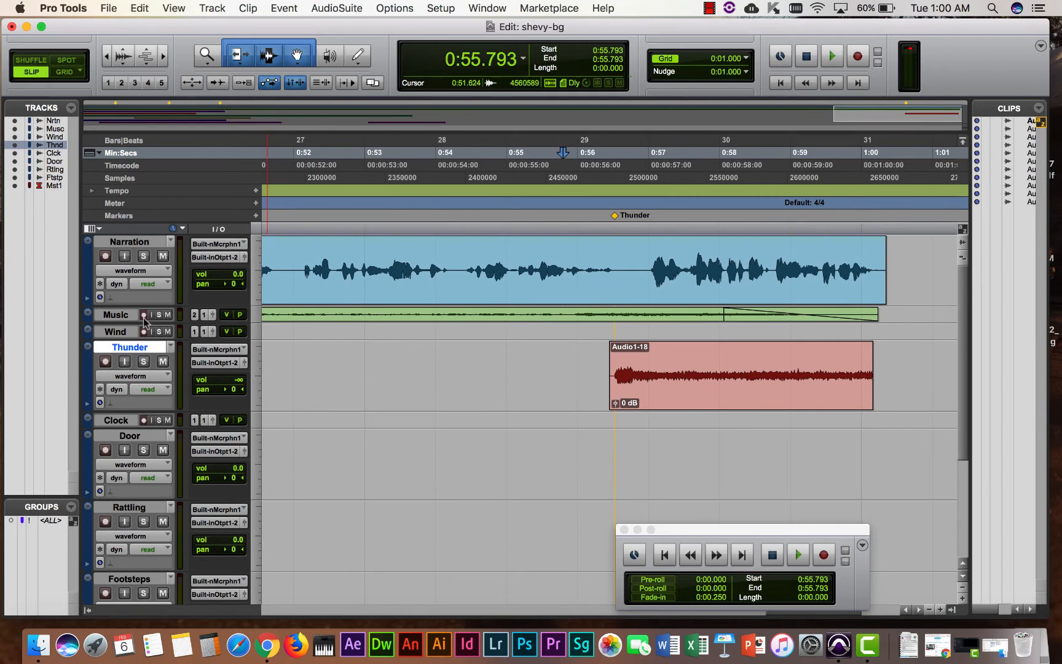
{"action": "left_click", "coordinate": [253, 320]}
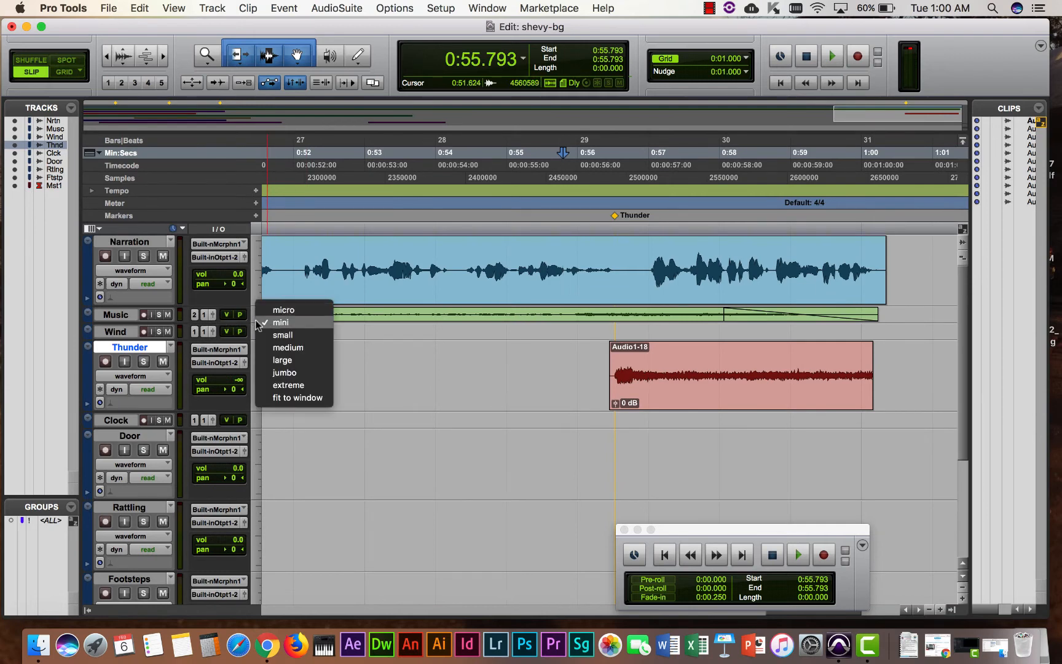
{"action": "left_click", "coordinate": [294, 348]}
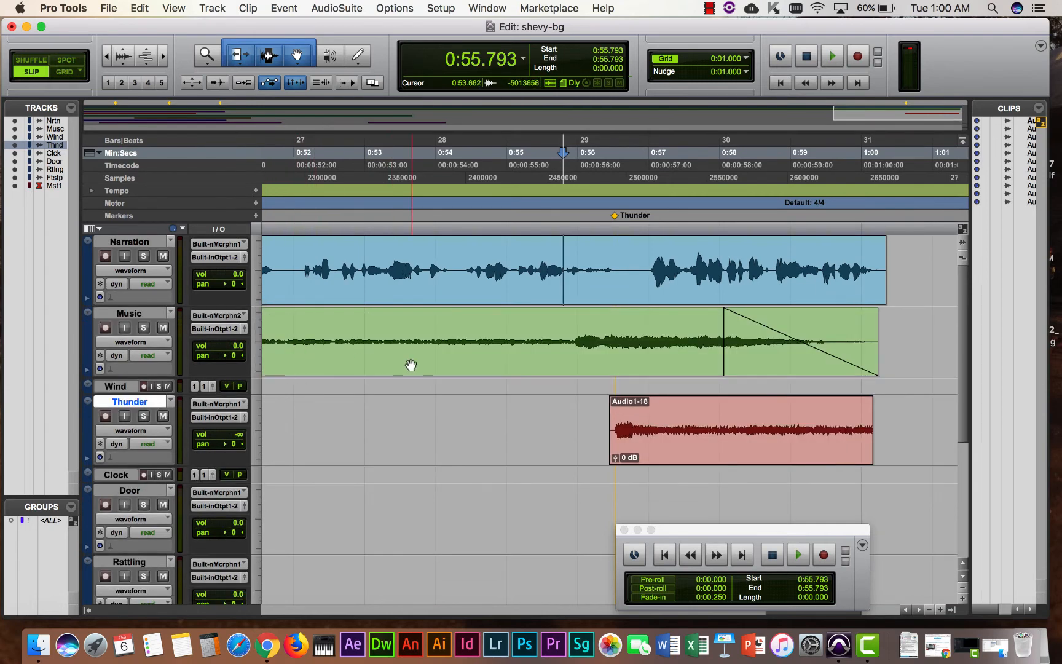
- Play the full mix from about 0:54.9 to compare the music and thunder levels
{"action": "left_click", "coordinate": [497, 248]}
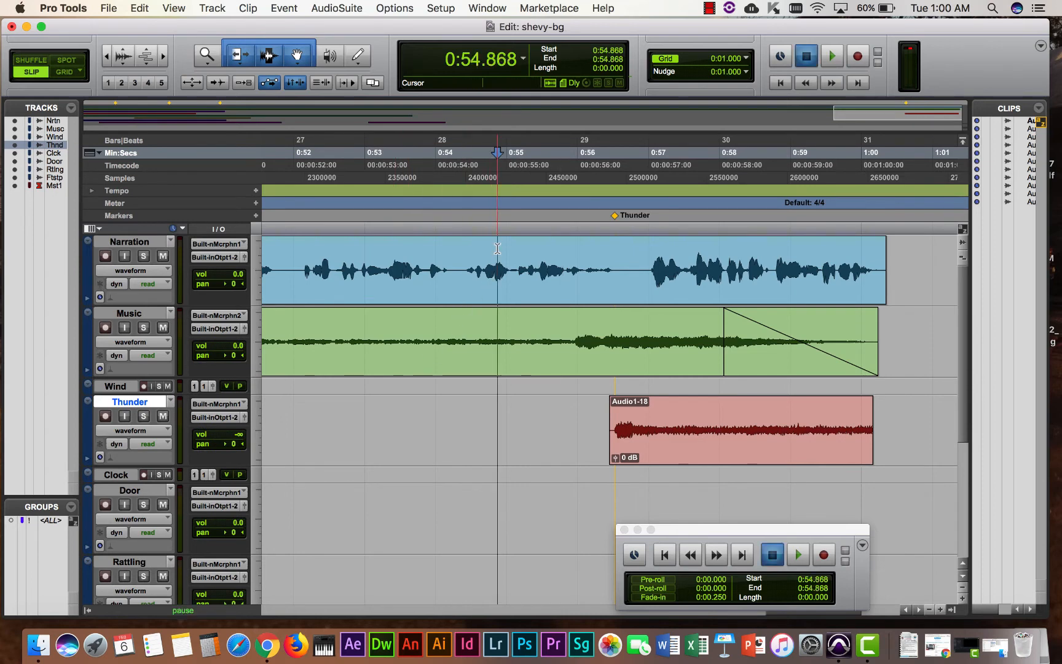
{"action": "key", "text": "space"}
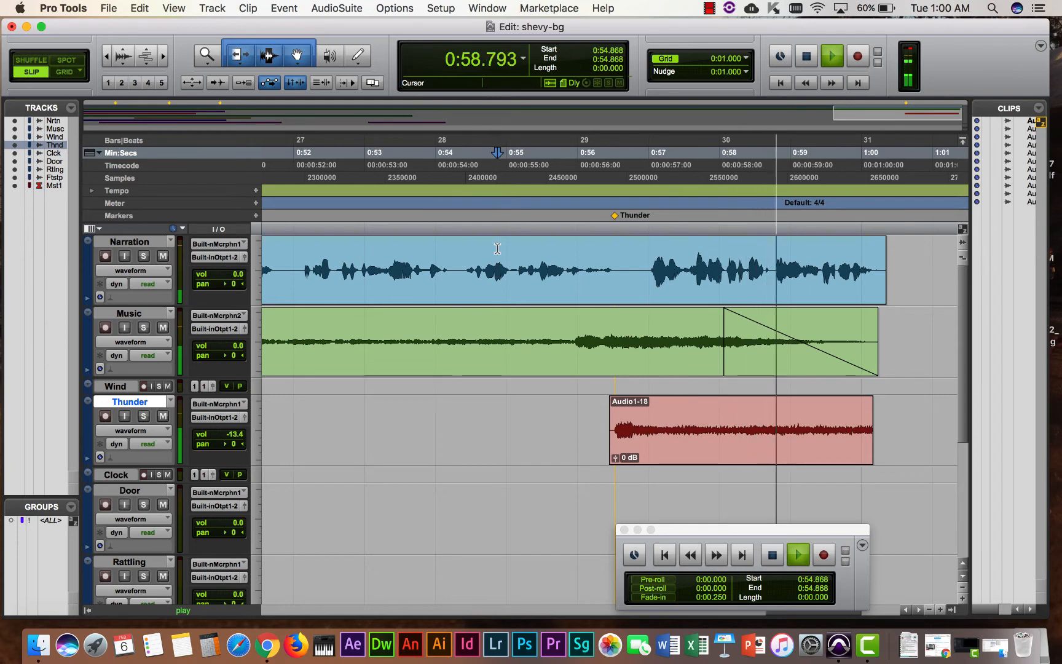
{"action": "key", "text": "space"}
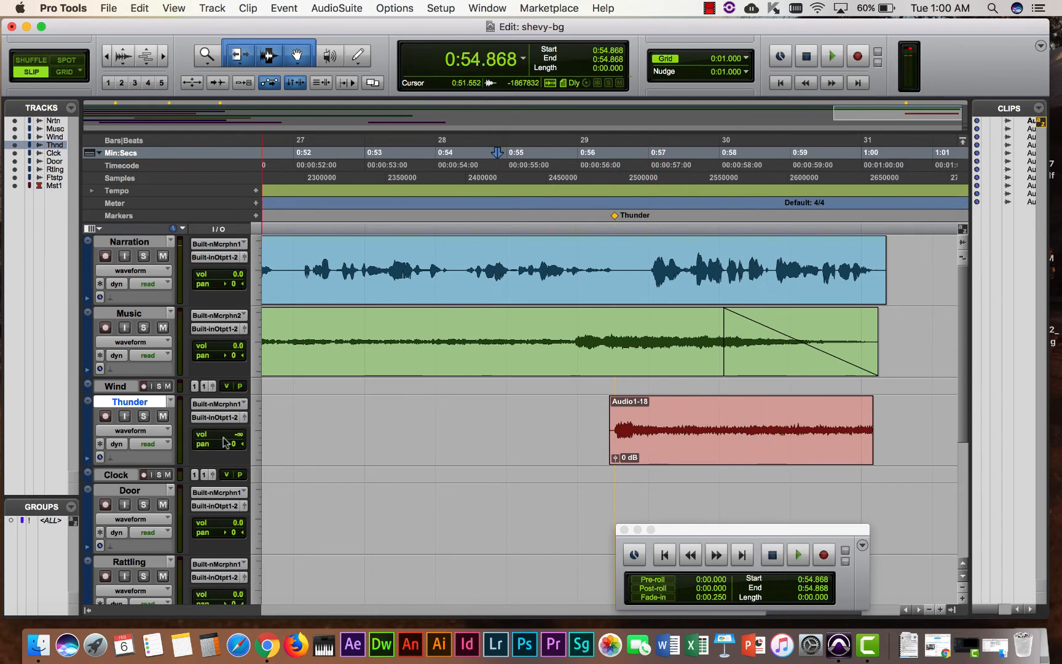
- Show the Thunder track's volume automation and raise the second clip's first two upper breakpoints, the one at 0:57.3 to about +3.8 dB
{"action": "left_click", "coordinate": [127, 431]}
{"action": "left_click", "coordinate": [131, 442]}
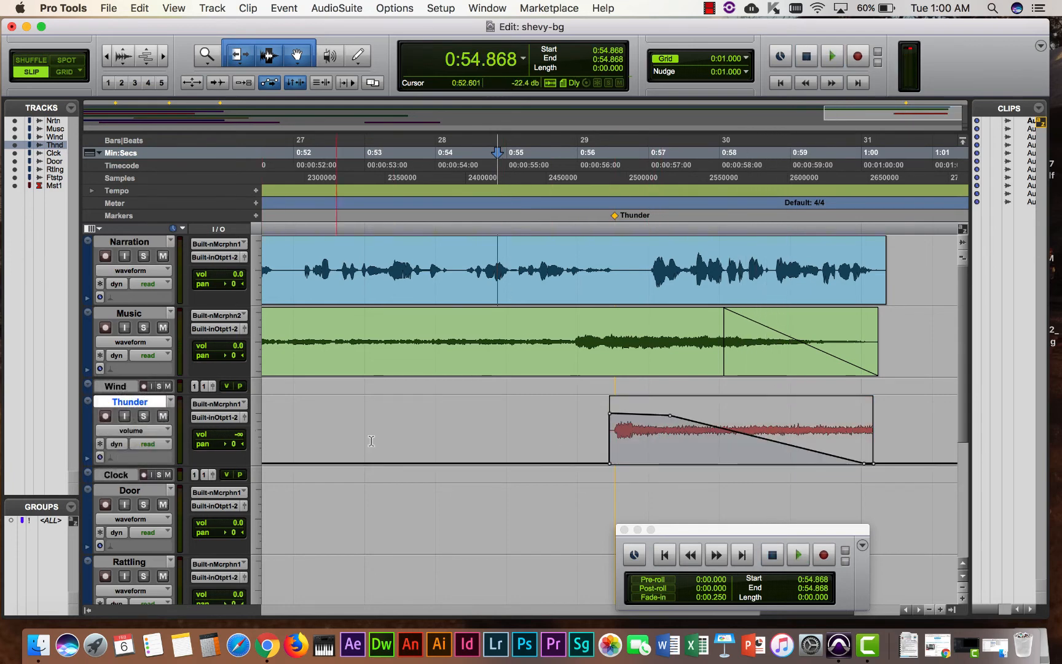
{"action": "left_click", "coordinate": [609, 413]}
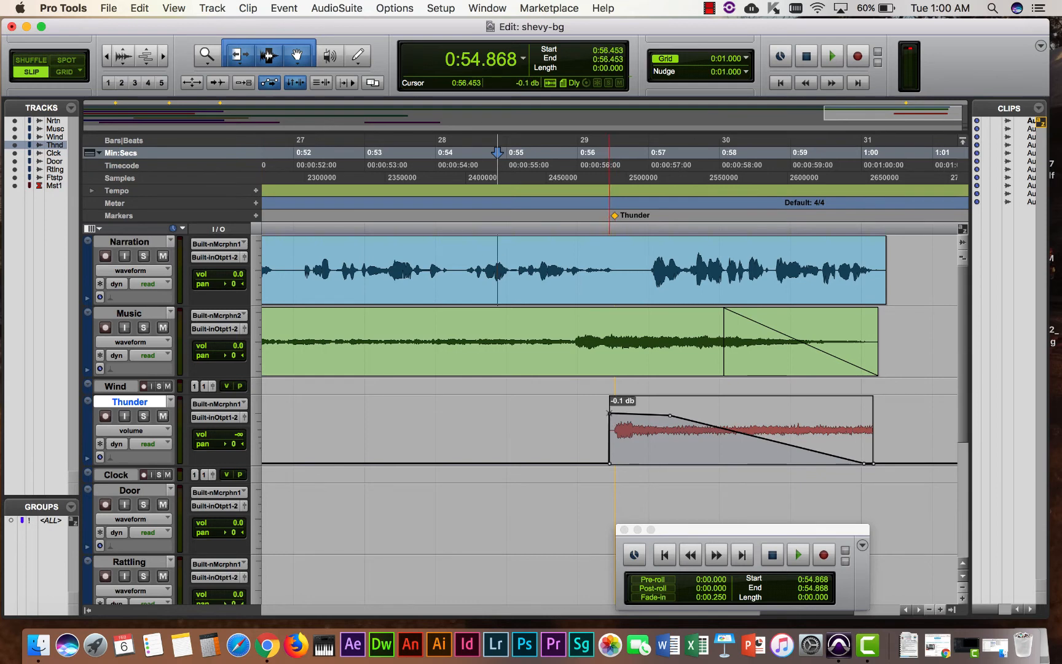
{"action": "left_click", "coordinate": [671, 415]}
{"action": "left_click_drag", "start_coordinate": [671, 414], "coordinate": [609, 404]}
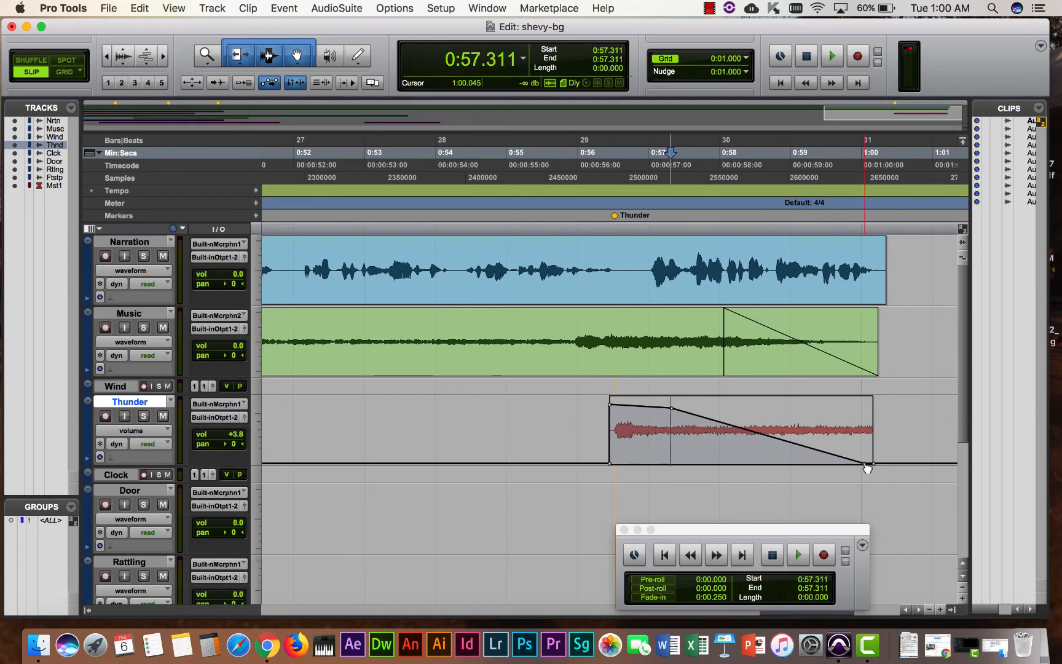
- Play the mix from about 0:55.8 to check the louder second thunder
{"action": "left_click", "coordinate": [566, 244]}
{"action": "key", "text": "space"}
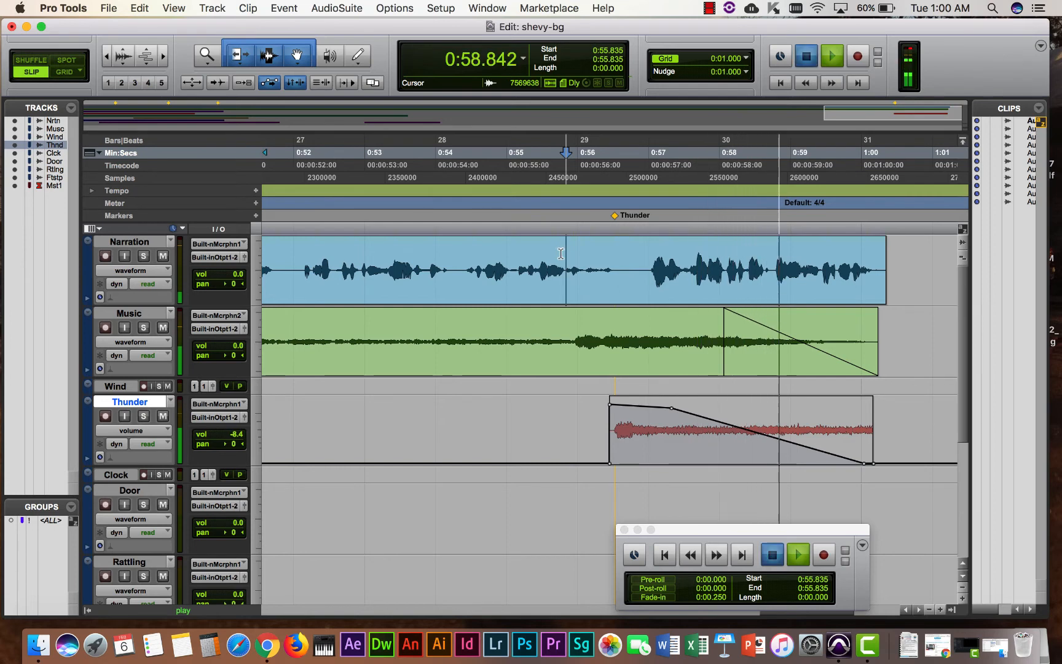
{"action": "key", "text": "space"}
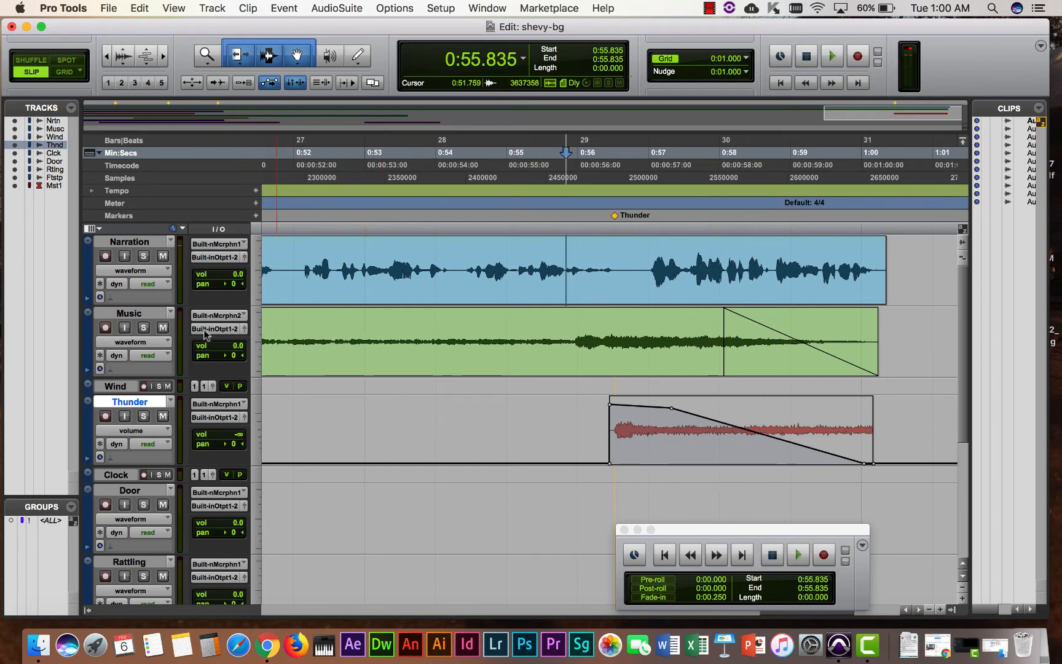
- Show the Music track's volume automation and lower the track's output fader to -3.8 dB
{"action": "left_click", "coordinate": [131, 343]}
{"action": "left_click", "coordinate": [132, 363]}
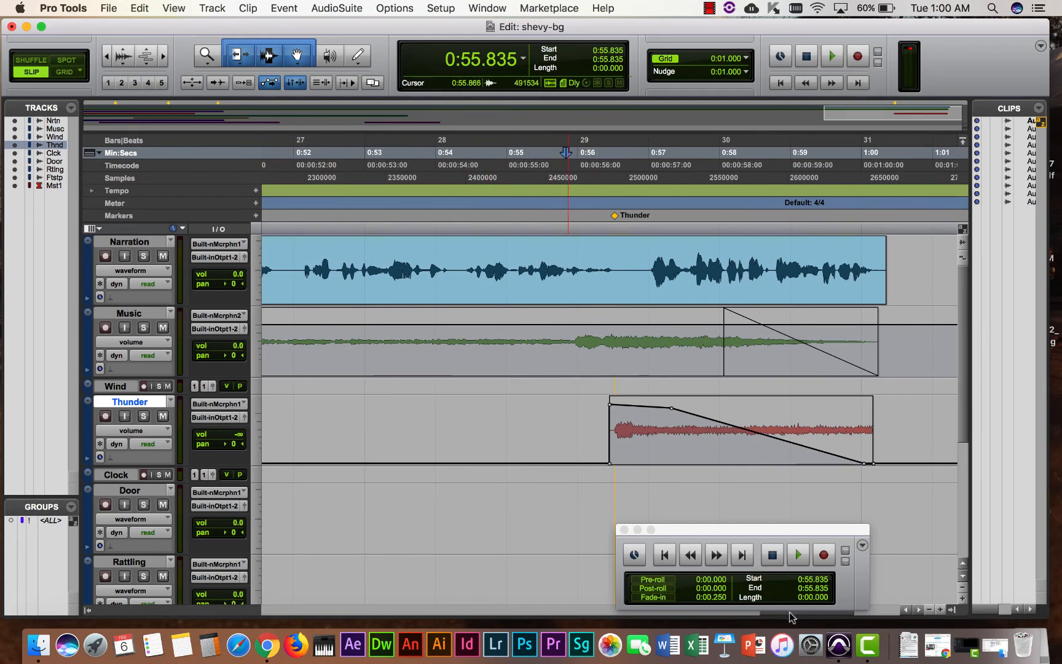
{"action": "left_click_drag", "start_coordinate": [792, 615], "coordinate": [277, 566]}
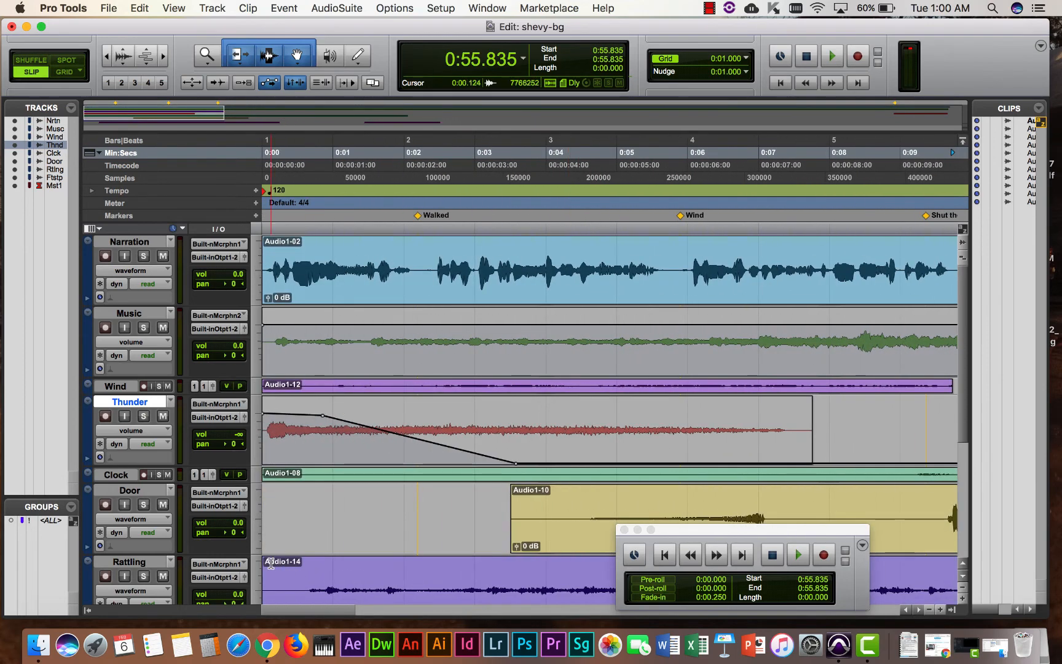
{"action": "left_click", "coordinate": [245, 330]}
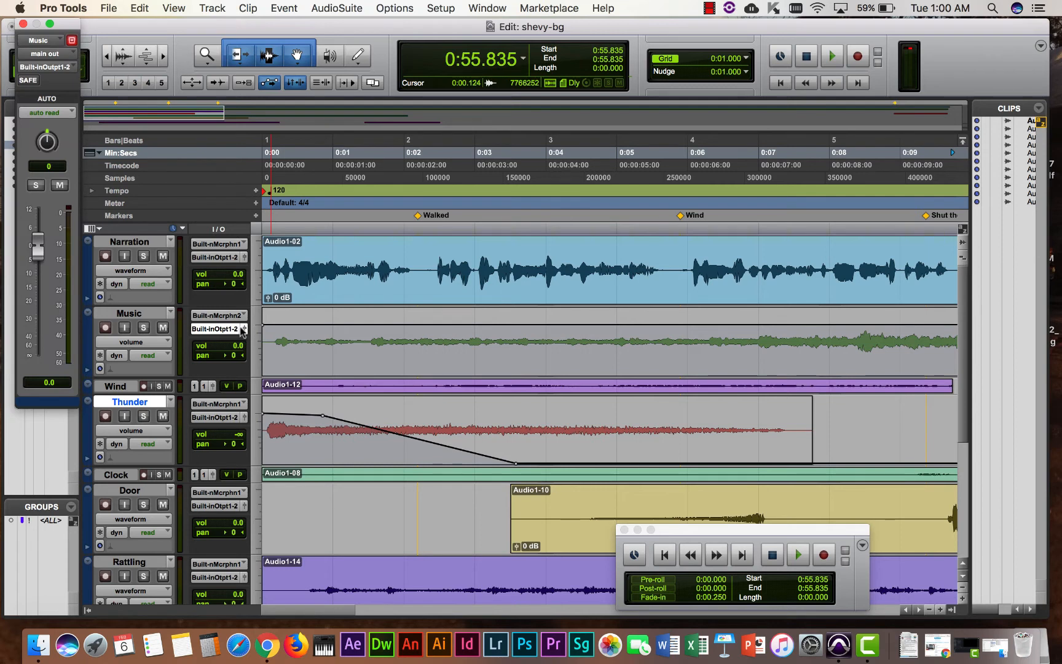
{"action": "left_click_drag", "start_coordinate": [40, 245], "coordinate": [41, 255]}
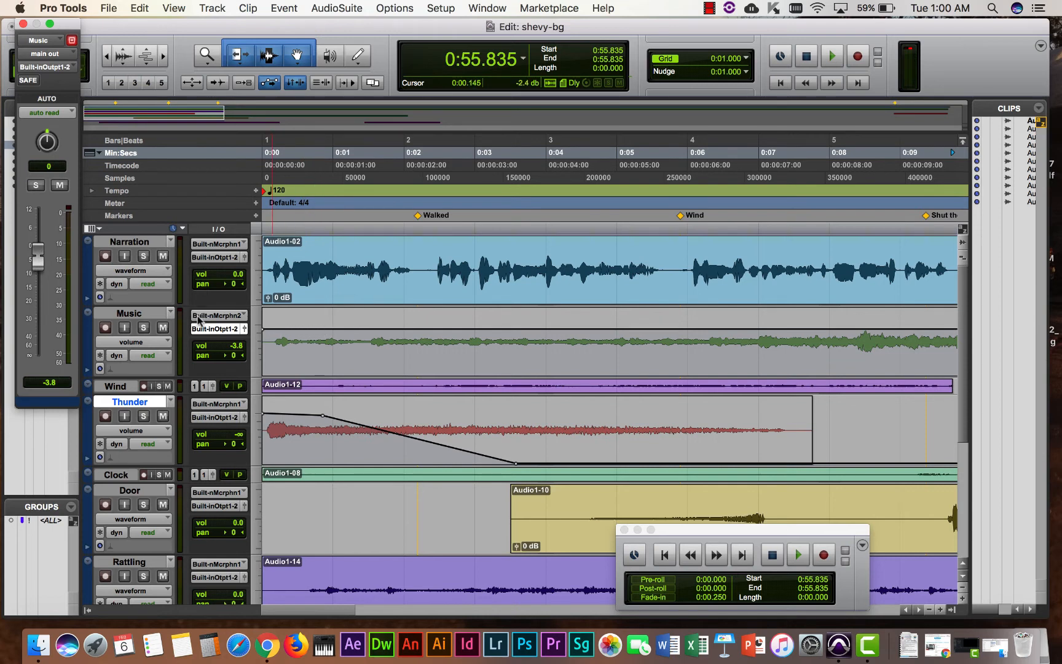
- Play the mix from about 0:55.8 to check the lowered music, and close the Music fader window
{"action": "key", "text": "space"}
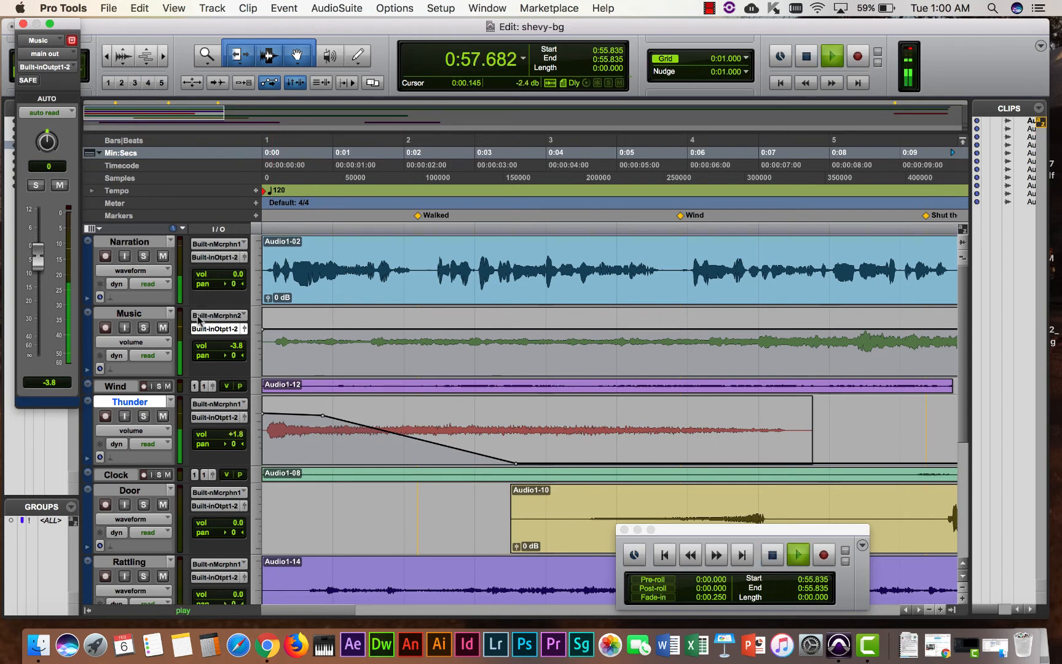
{"action": "key", "text": "space"}
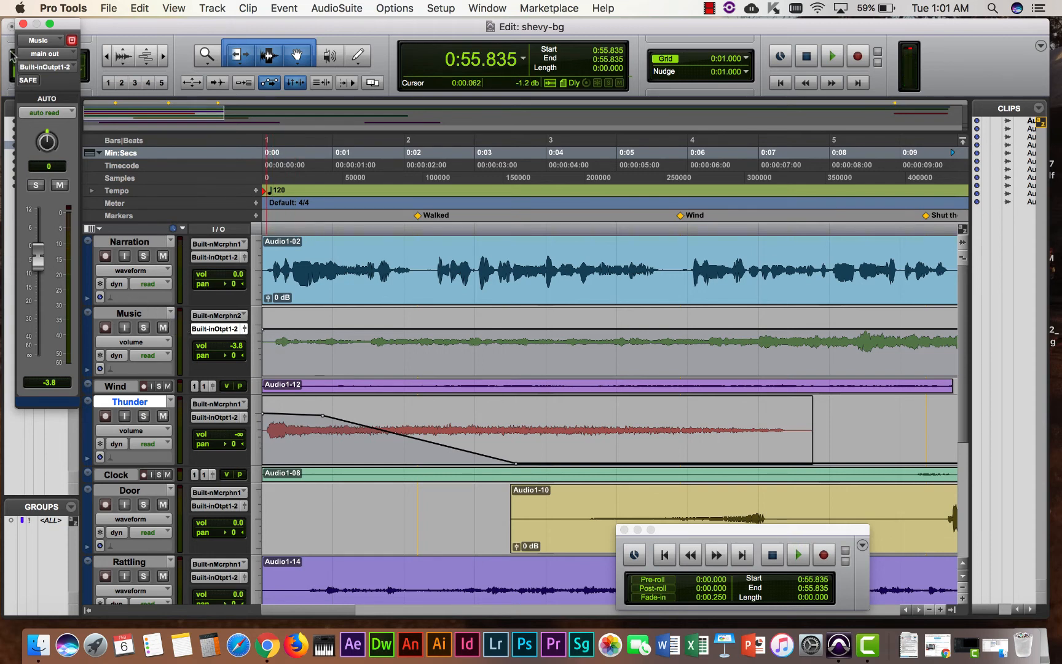
{"action": "left_click", "coordinate": [22, 24]}
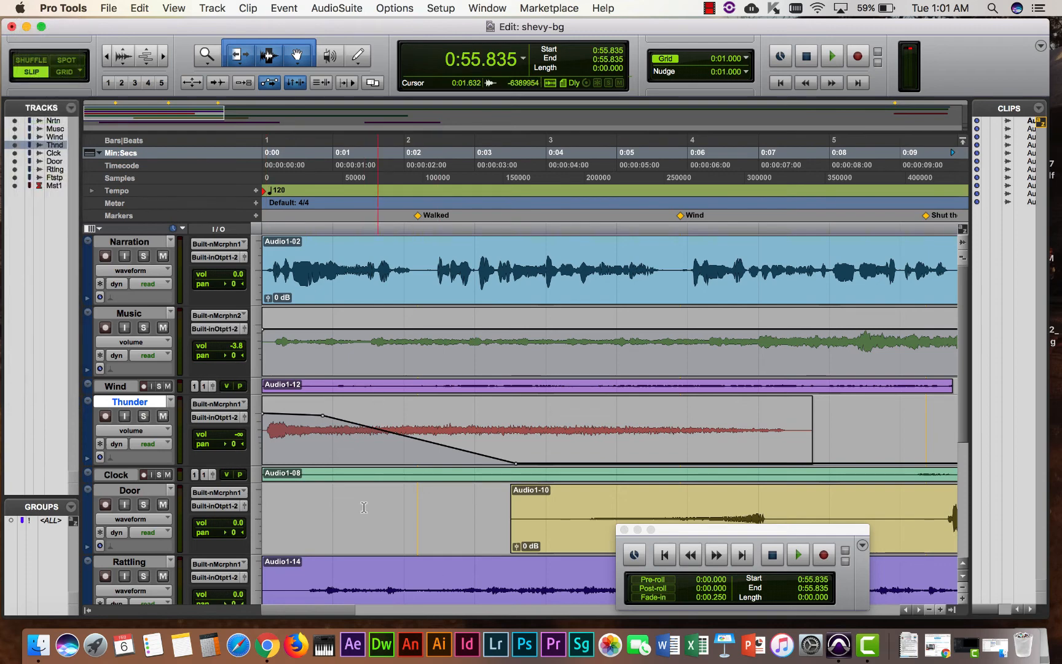
- Play the session from about 0:00.7 while watching the level meter of the Master 1 track
{"action": "scroll", "coordinate": [378, 458], "scroll_direction": "down", "scroll_amount": 5}
{"action": "scroll", "coordinate": [378, 457], "scroll_direction": "up", "scroll_amount": 5}
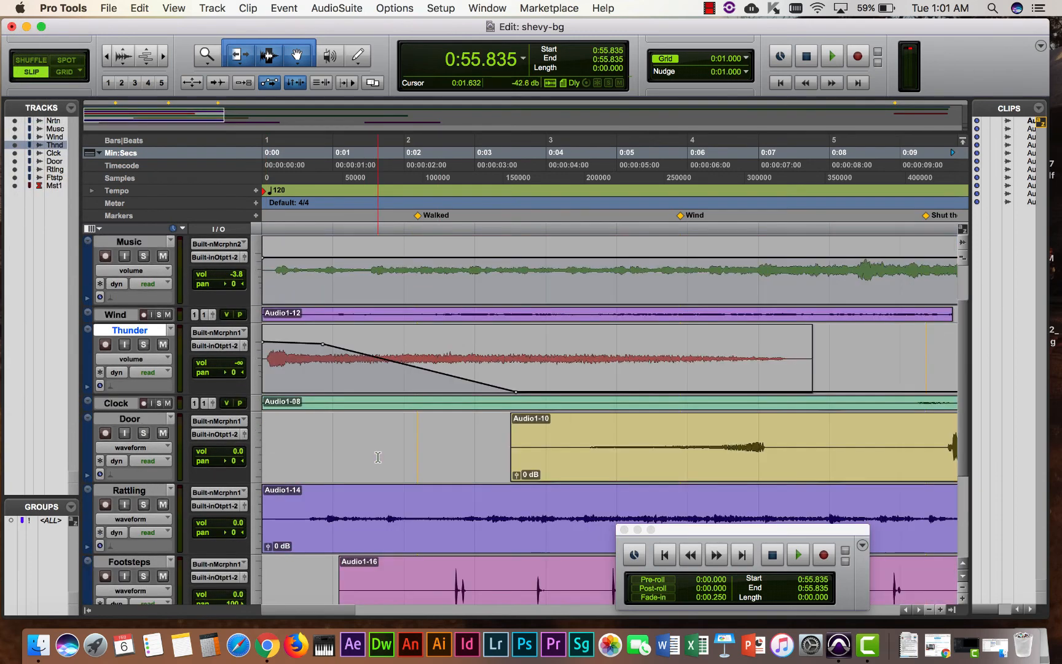
{"action": "scroll", "coordinate": [378, 458], "scroll_direction": "down", "scroll_amount": 5}
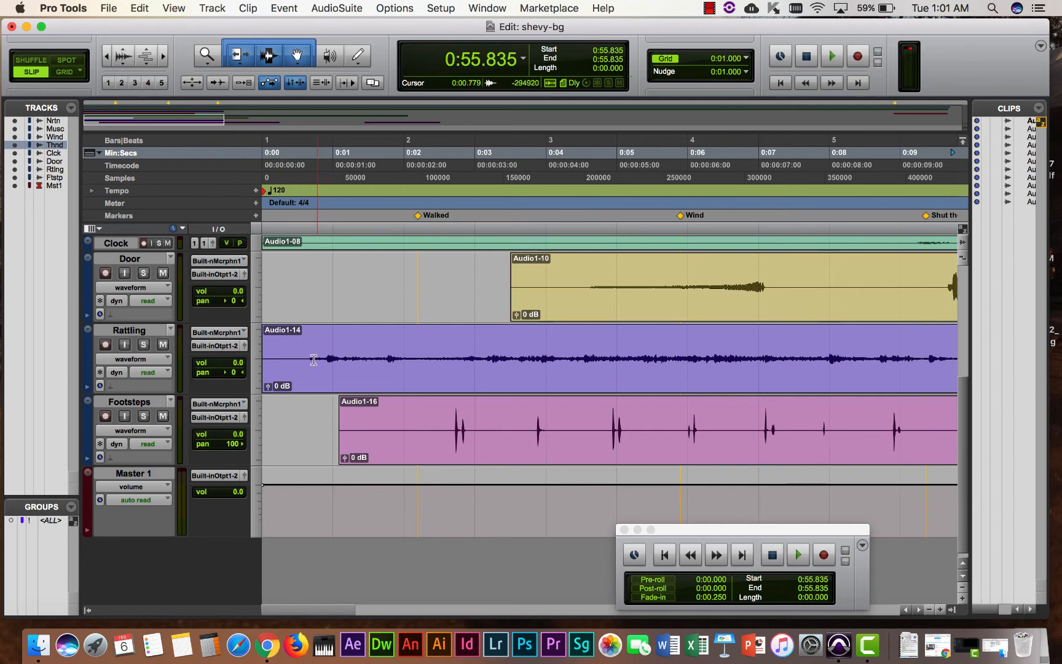
{"action": "left_click", "coordinate": [311, 291]}
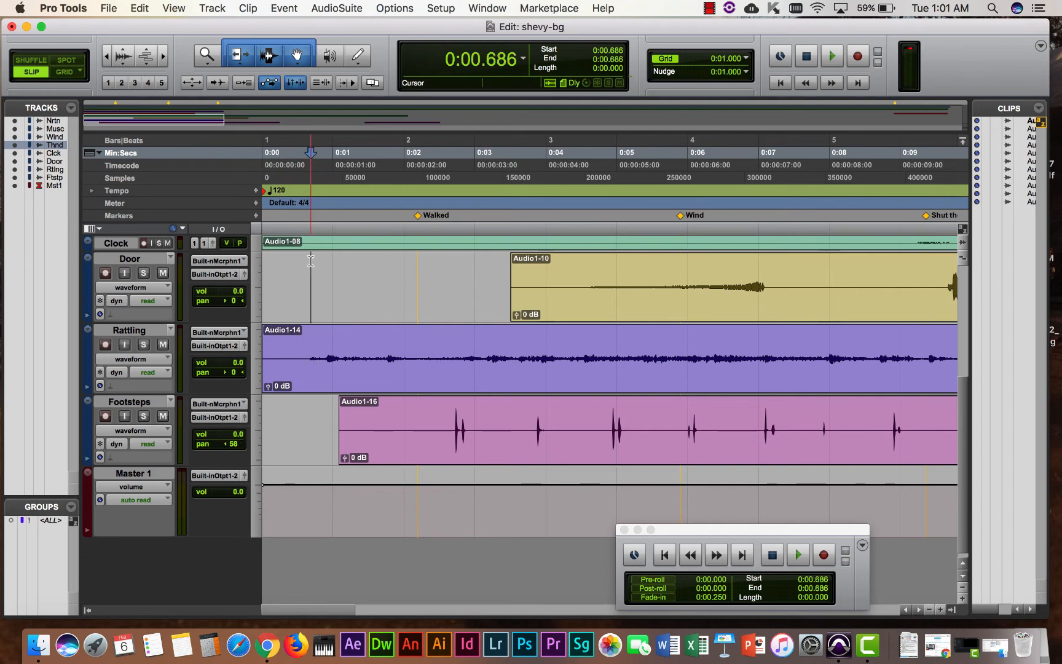
{"action": "key", "text": "space"}
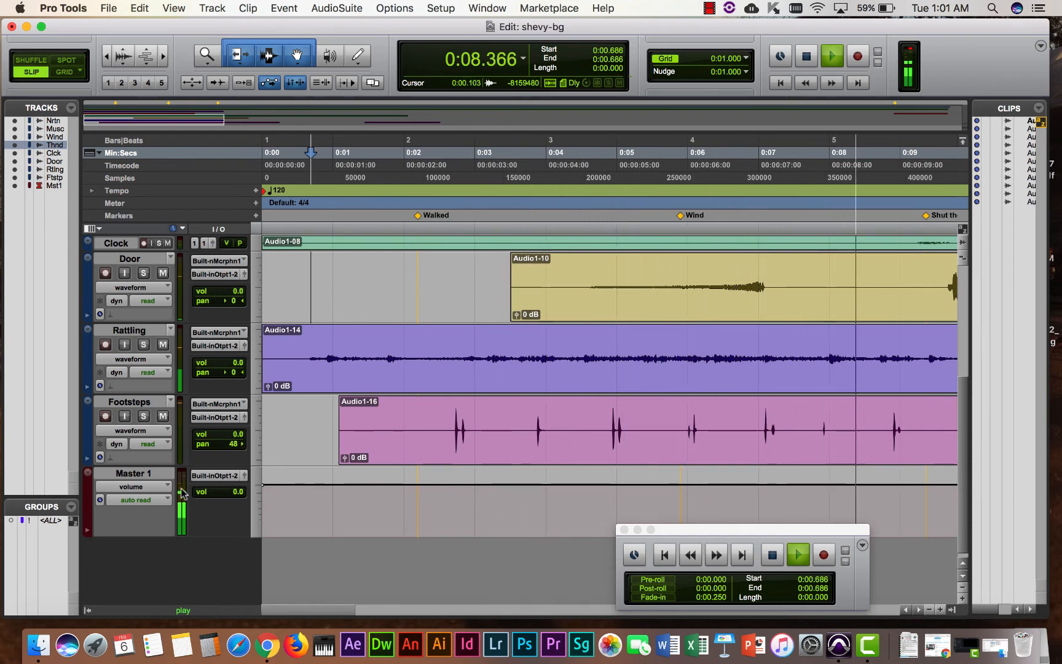
{"action": "key", "text": "space"}
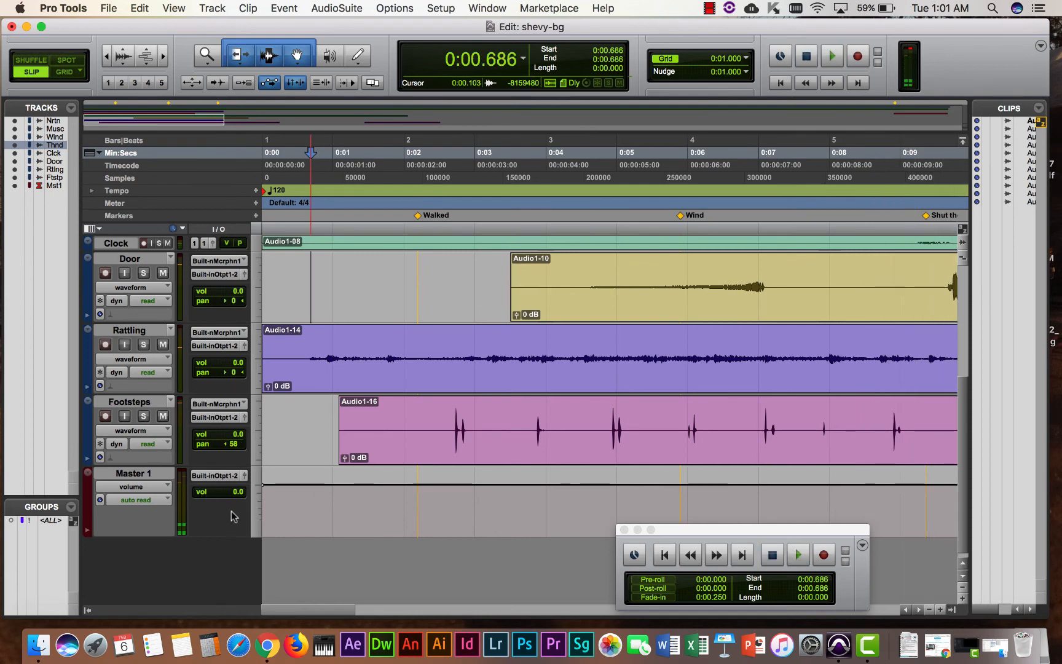
- Lower the Master 1 fader to -4.3 dB and play the mix from about 0:00.7 twice to check the master level
{"action": "left_click", "coordinate": [244, 477]}
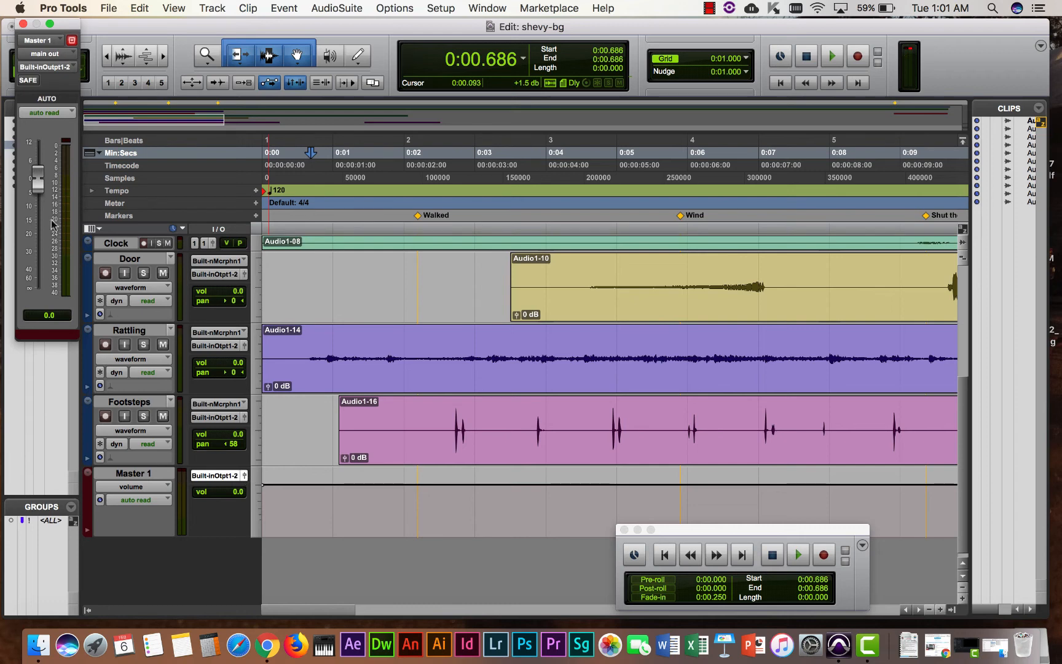
{"action": "left_click_drag", "start_coordinate": [38, 185], "coordinate": [38, 197]}
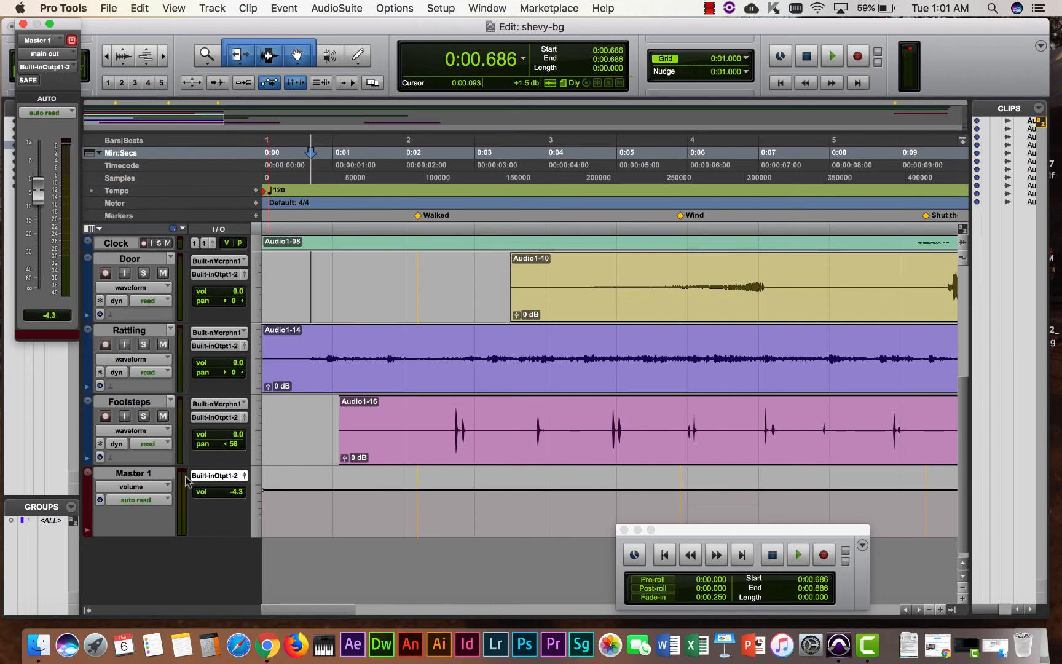
{"action": "key", "text": "space"}
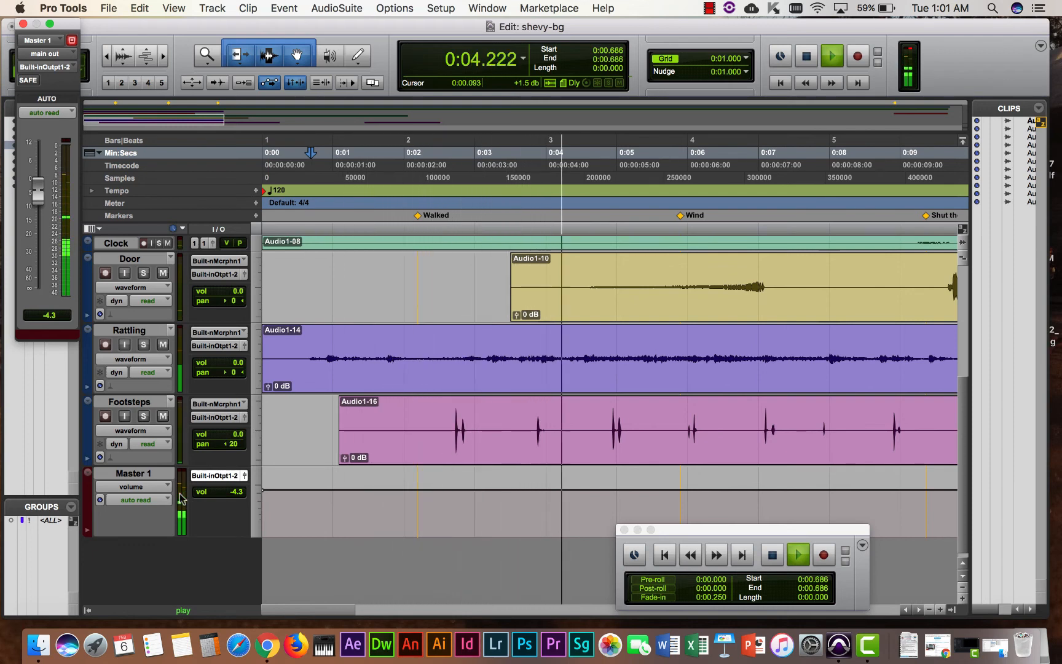
{"action": "key", "text": "space"}
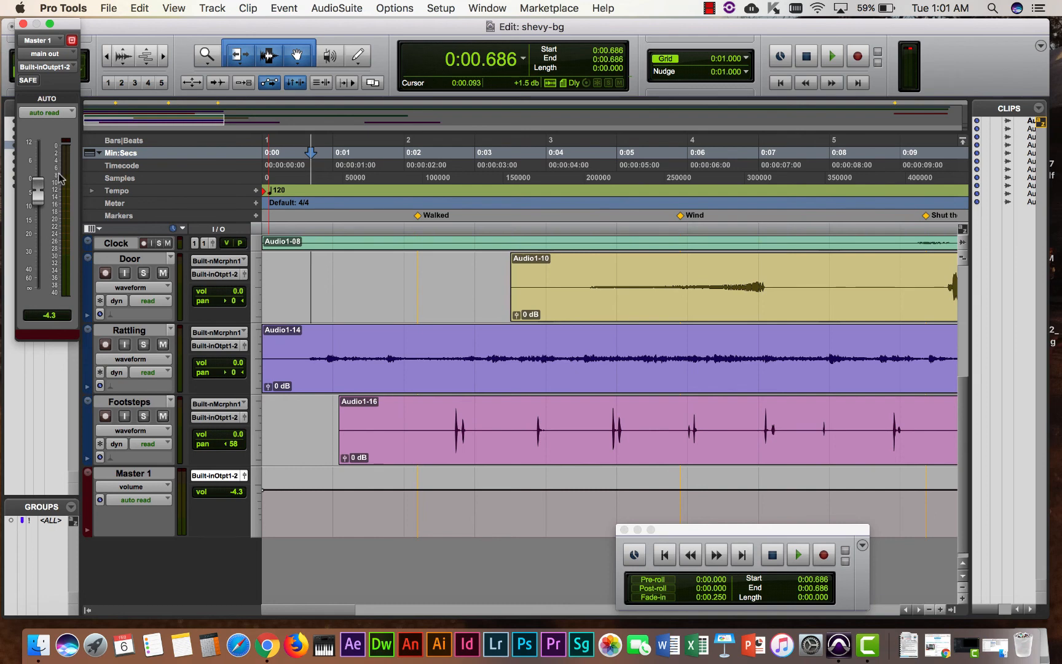
{"action": "key", "text": "space"}
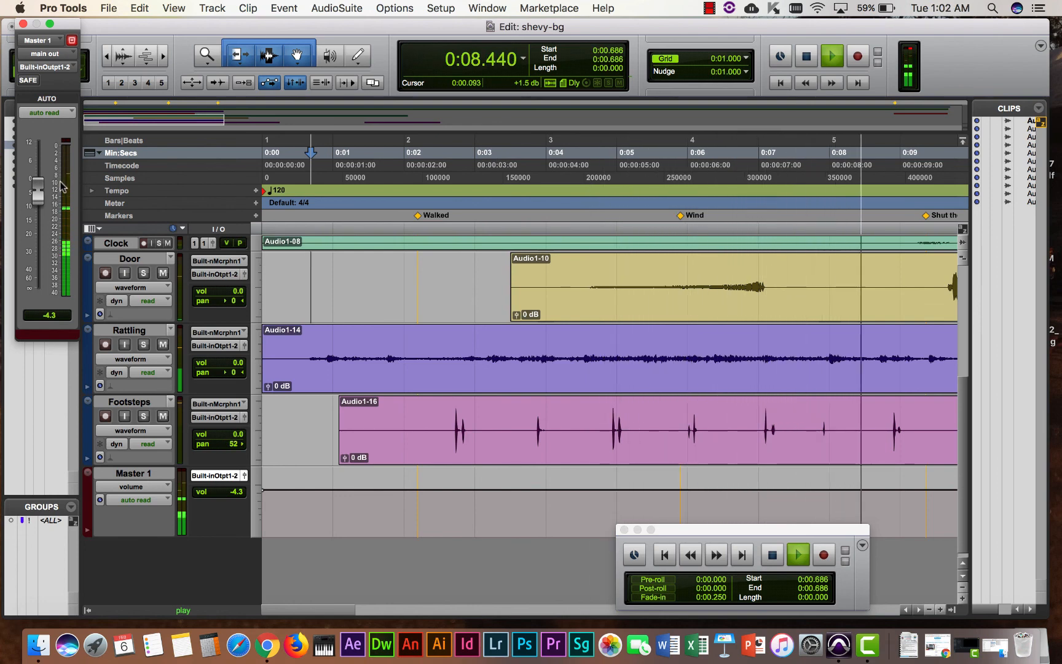
{"action": "key", "text": "space"}
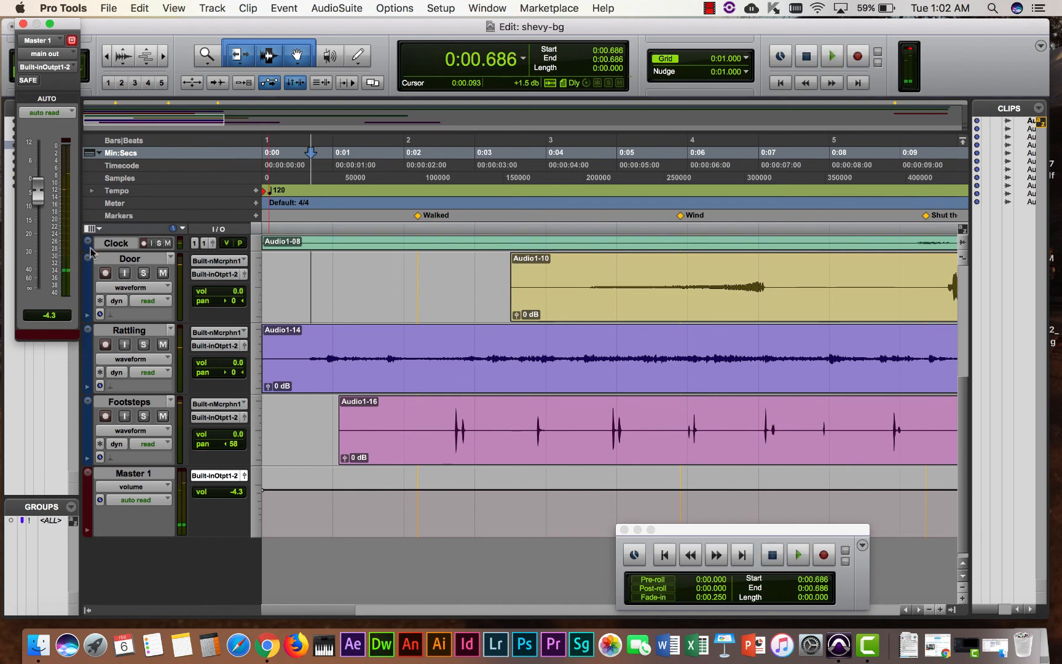